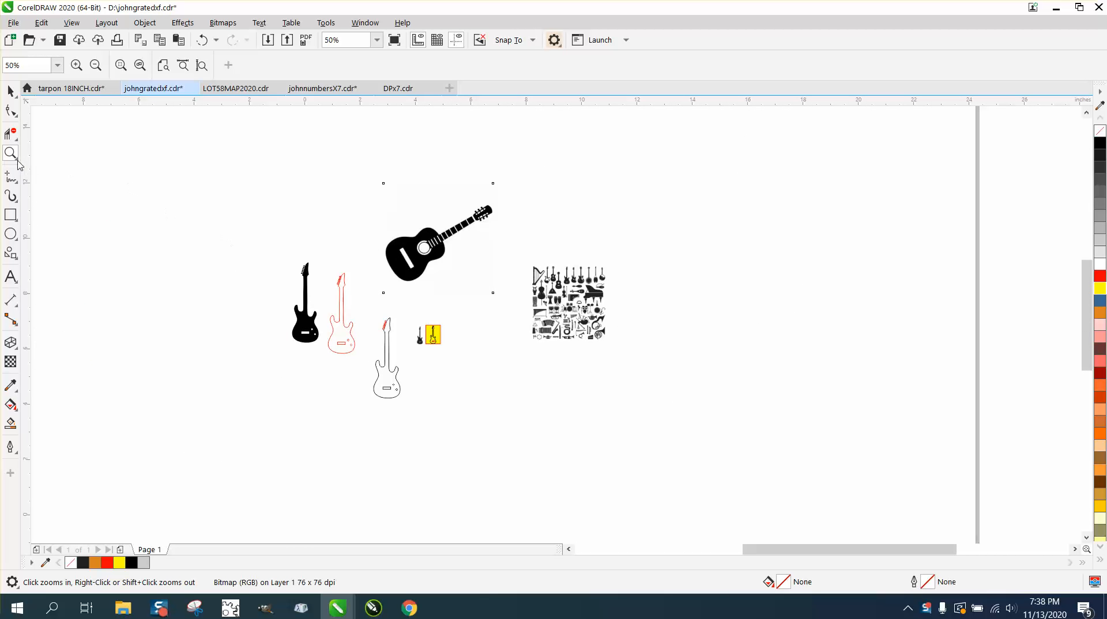
Examine the black acoustic guitar bitmap up close.
{"action": "left_click_drag", "start_coordinate": [365, 190], "coordinate": [565, 287]}
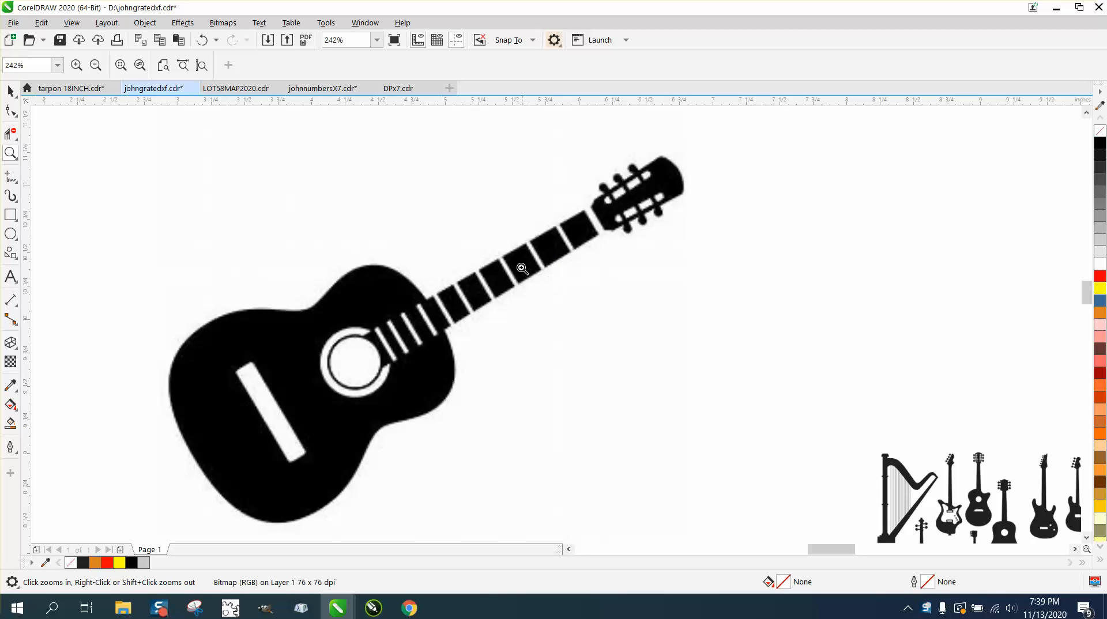
{"action": "left_click", "coordinate": [10, 91]}
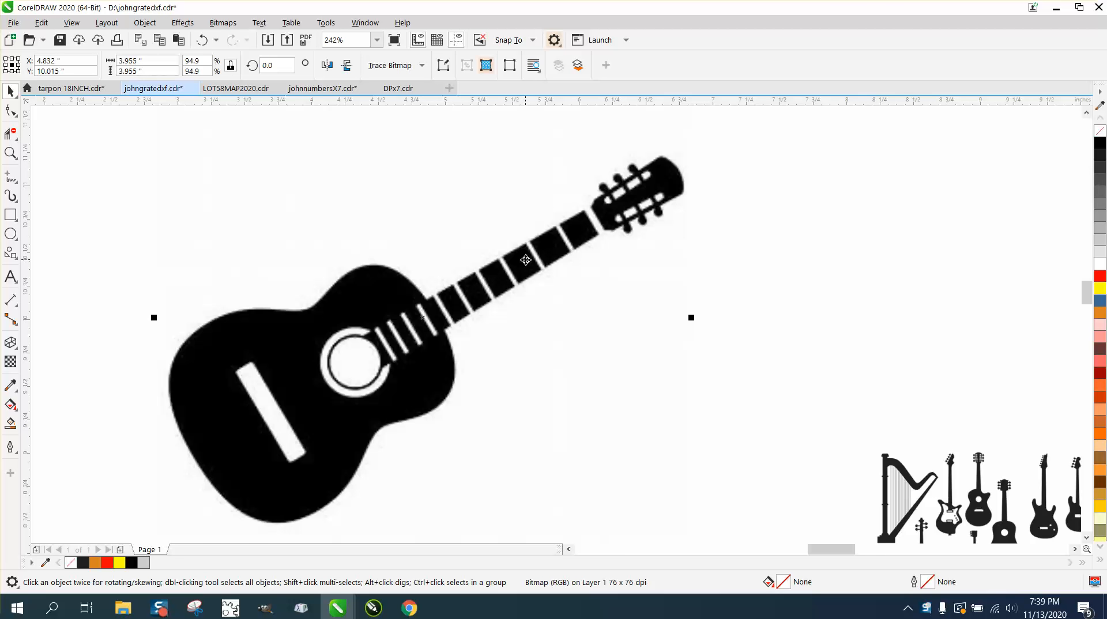
{"action": "scroll", "coordinate": [525, 260], "scroll_direction": "down", "scroll_amount": 1}
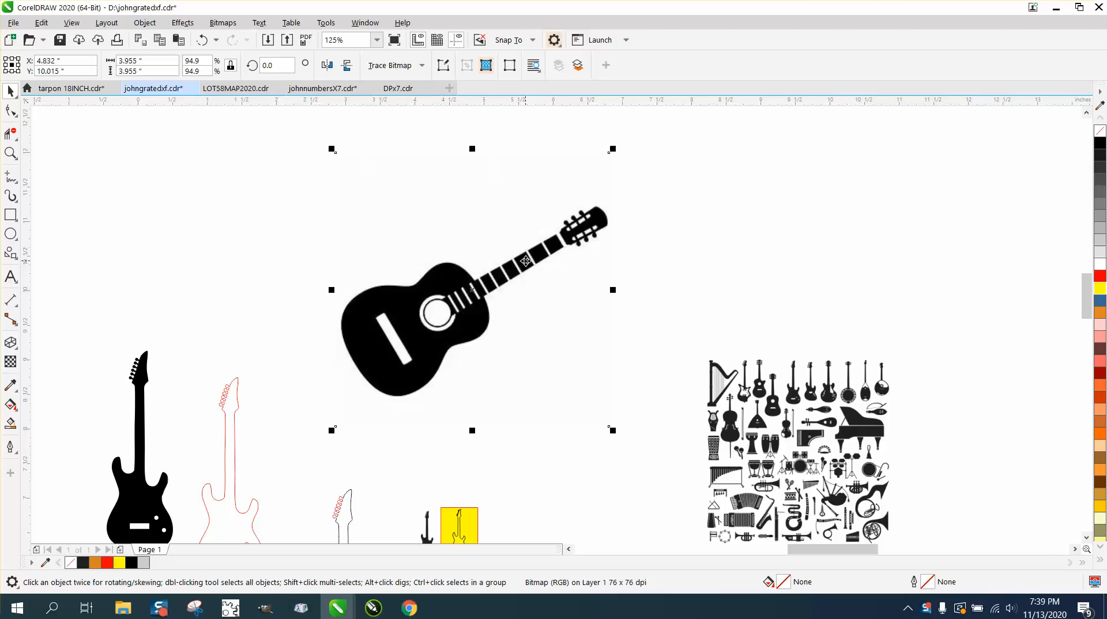
Switch to Chrome, close the guitar image preview and browse the image results for "music instruments clipart black and white".
{"action": "left_click", "coordinate": [409, 607]}
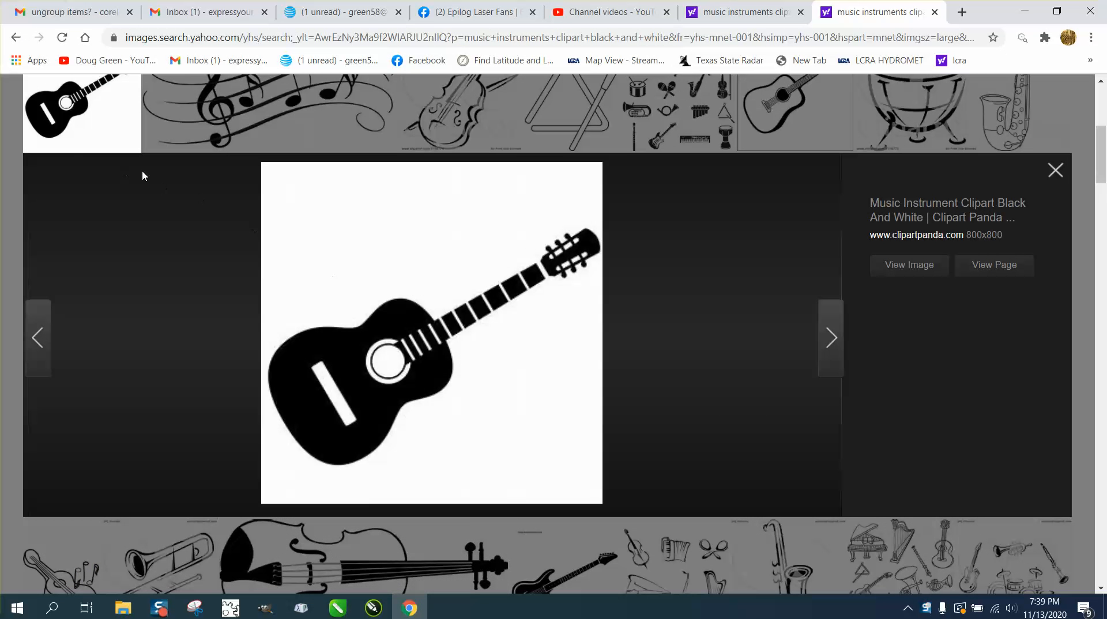
{"action": "left_click", "coordinate": [1054, 171]}
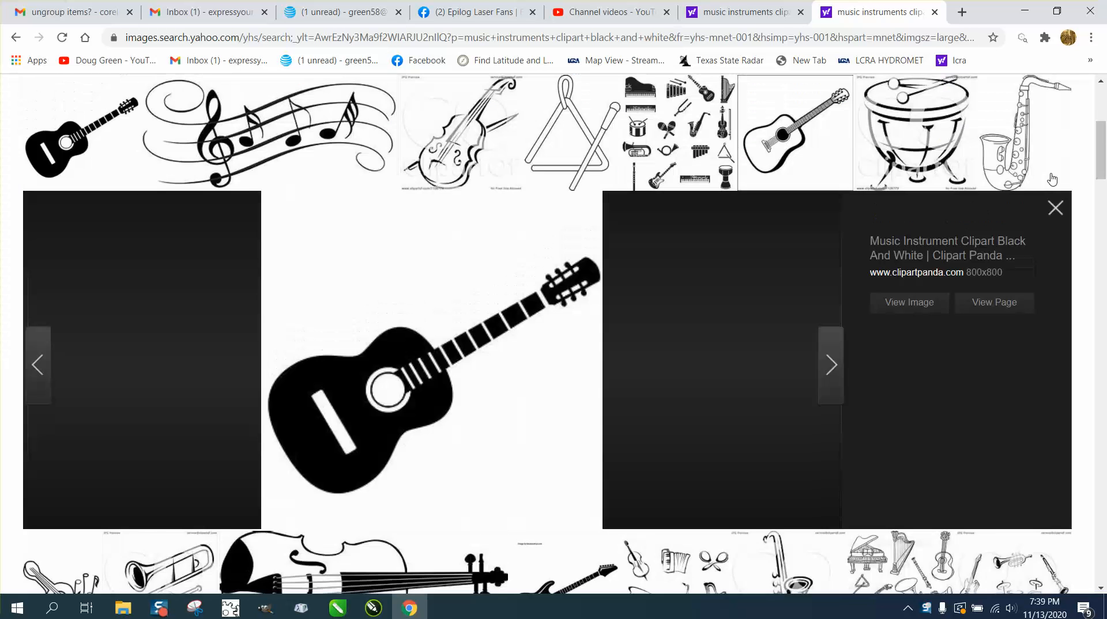
{"action": "scroll", "coordinate": [141, 184], "scroll_direction": "up", "scroll_amount": 5}
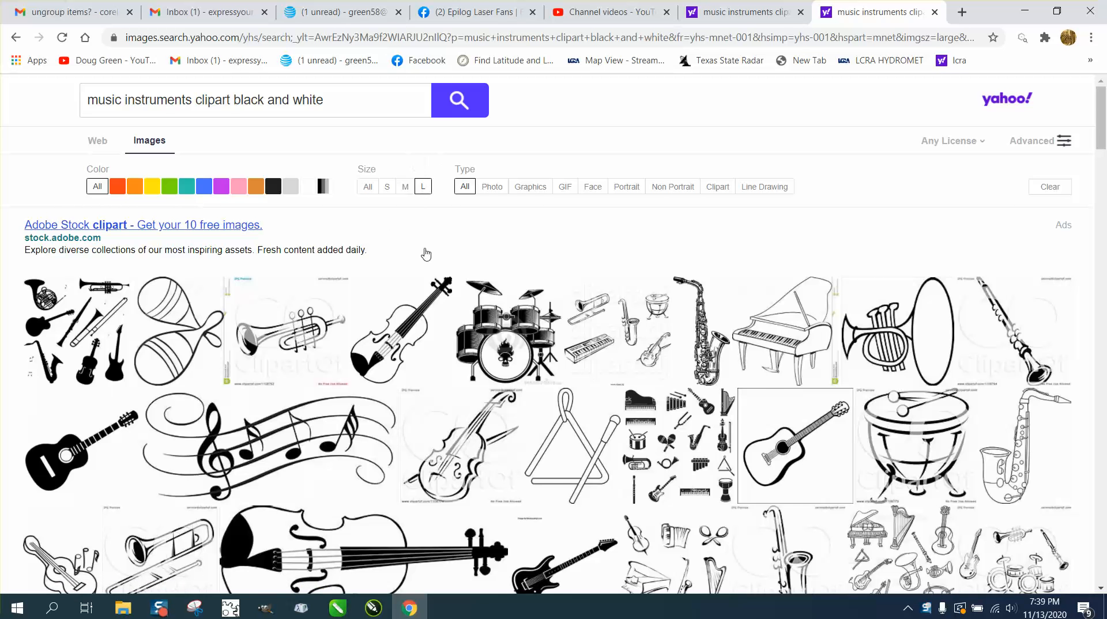
{"action": "scroll", "coordinate": [429, 324], "scroll_direction": "down", "scroll_amount": 4}
{"action": "scroll", "coordinate": [445, 343], "scroll_direction": "down", "scroll_amount": 15}
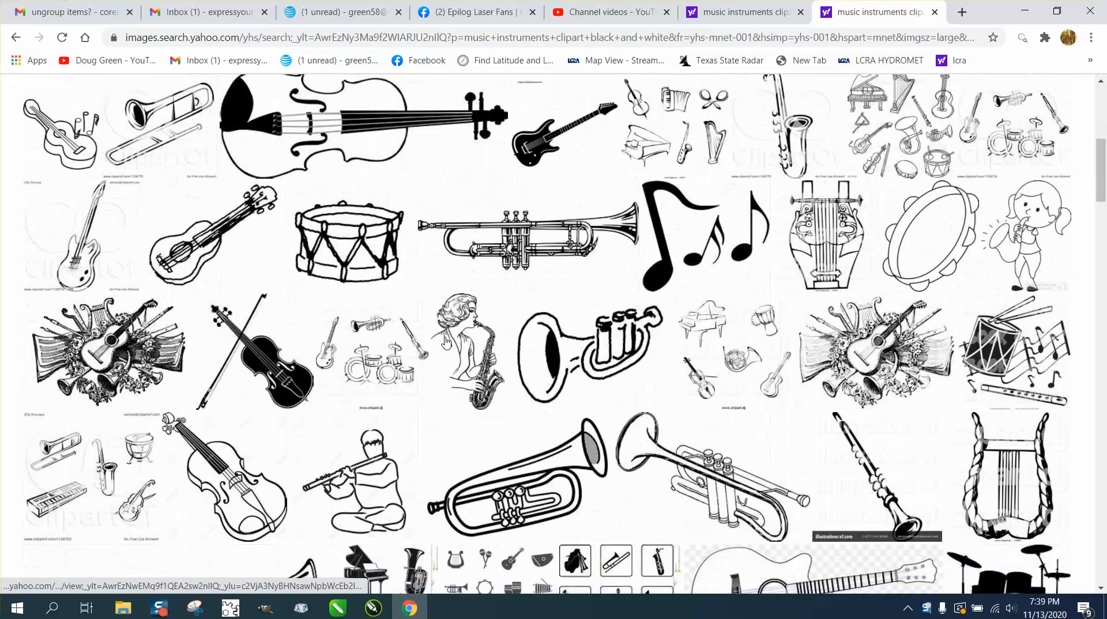
{"action": "scroll", "coordinate": [446, 344], "scroll_direction": "down", "scroll_amount": 8}
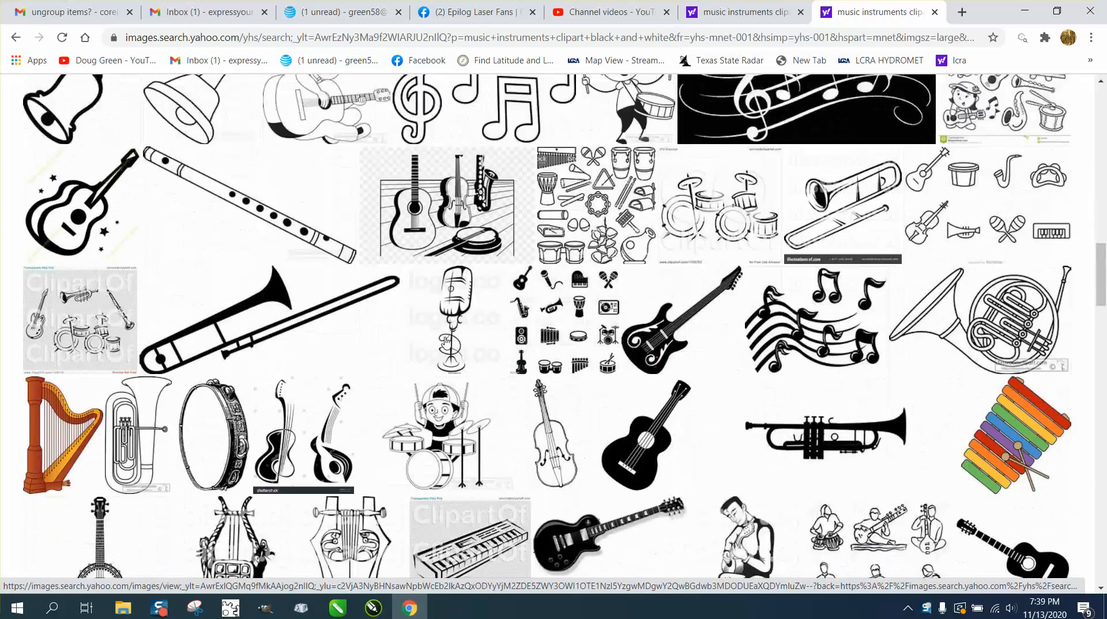
{"action": "scroll", "coordinate": [446, 341], "scroll_direction": "down", "scroll_amount": 4}
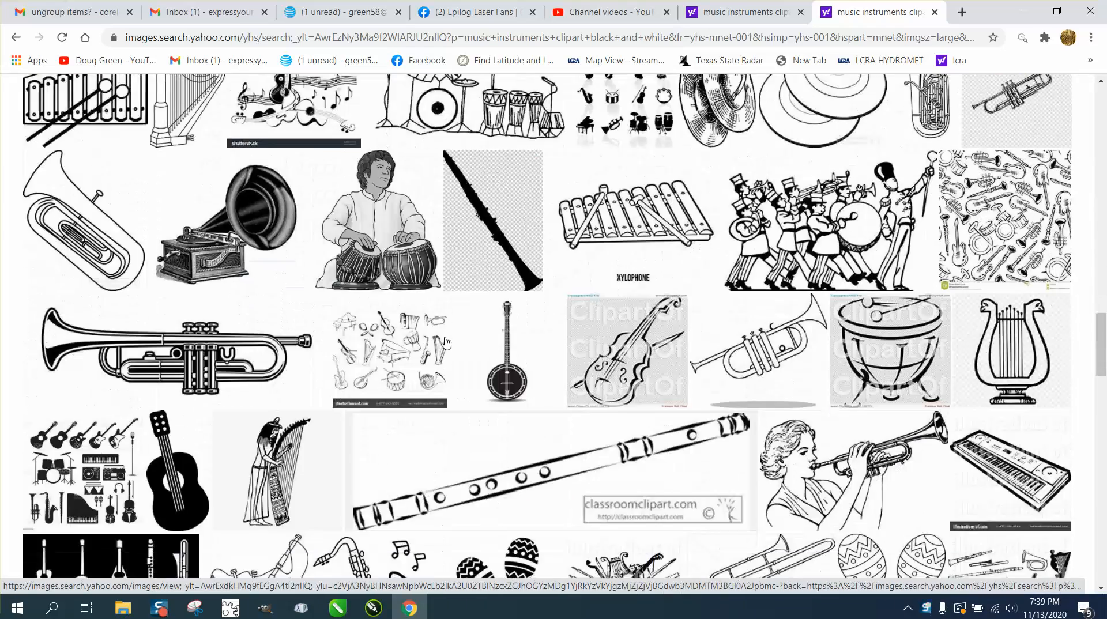
Return to johngratedxf.cdr in CorelDRAW and shrink the acoustic guitar bitmap proportionally to about 0.386 inches wide.
{"action": "left_click", "coordinate": [337, 608]}
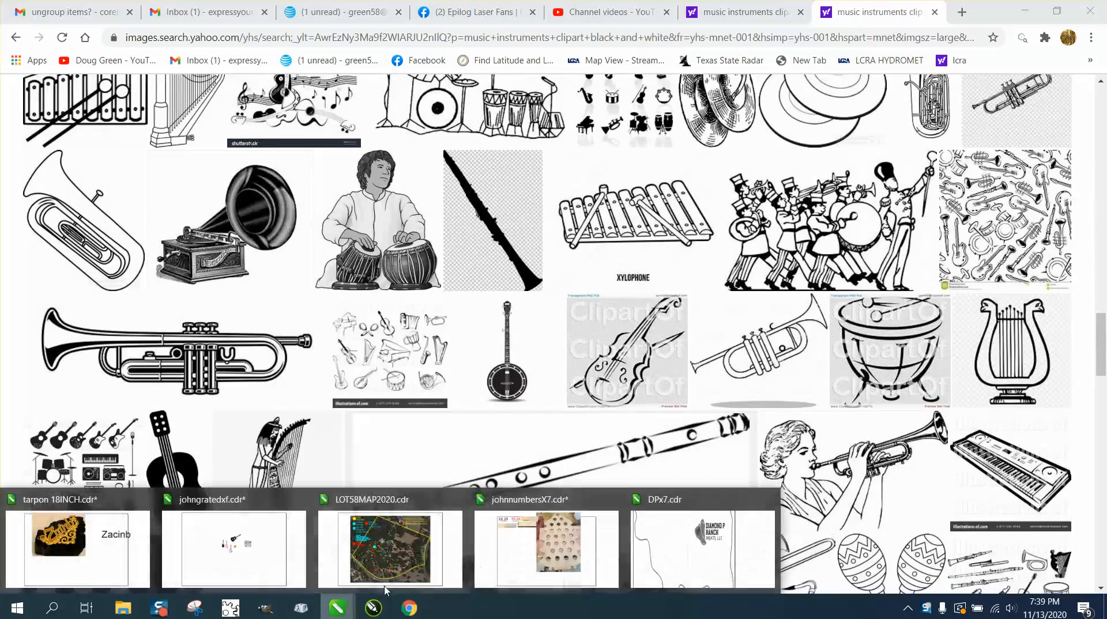
{"action": "left_click", "coordinate": [257, 539]}
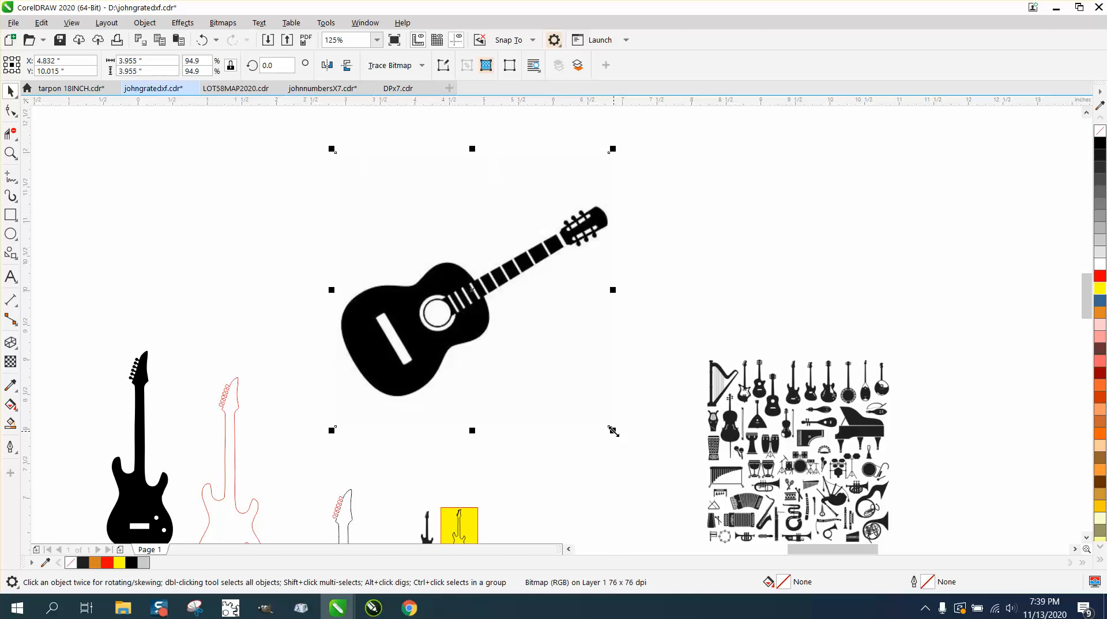
{"action": "left_click_drag", "start_coordinate": [613, 431], "coordinate": [364, 293]}
Check the reduced guitar bitmap's resolution in the Resample settings without changing anything.
{"action": "left_click", "coordinate": [11, 153]}
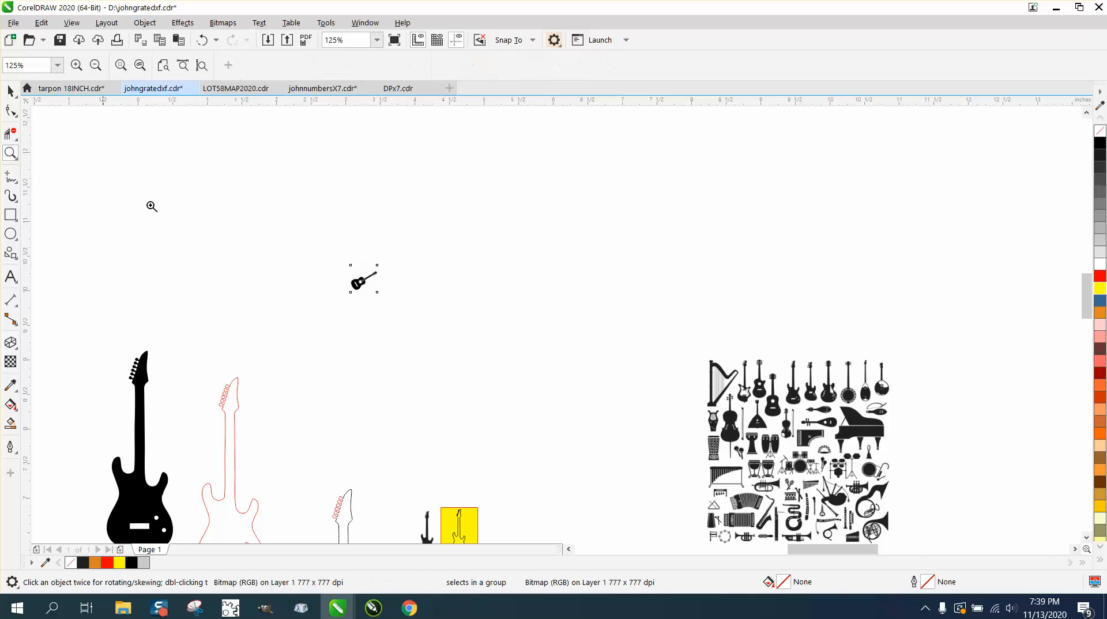
{"action": "left_click_drag", "start_coordinate": [341, 255], "coordinate": [404, 300]}
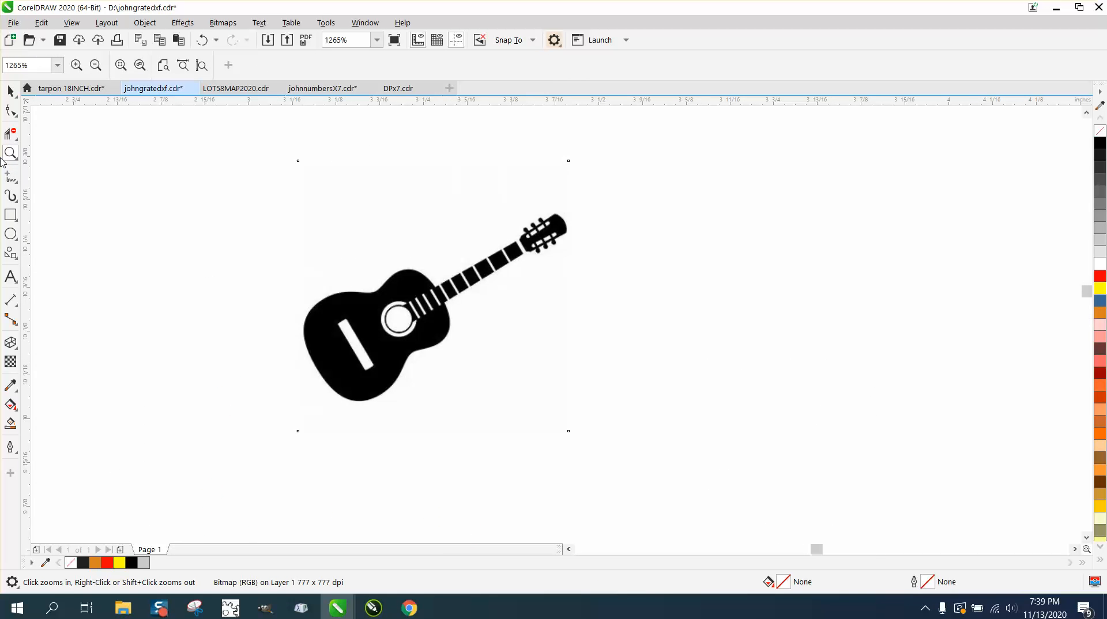
{"action": "left_click", "coordinate": [11, 90]}
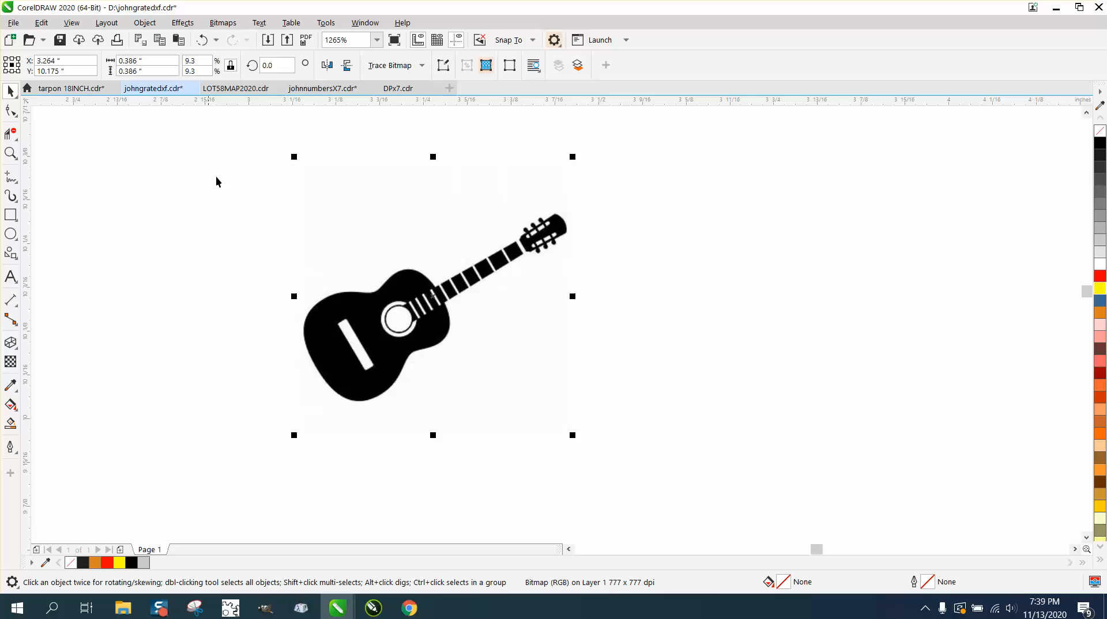
{"action": "left_click", "coordinate": [223, 23]}
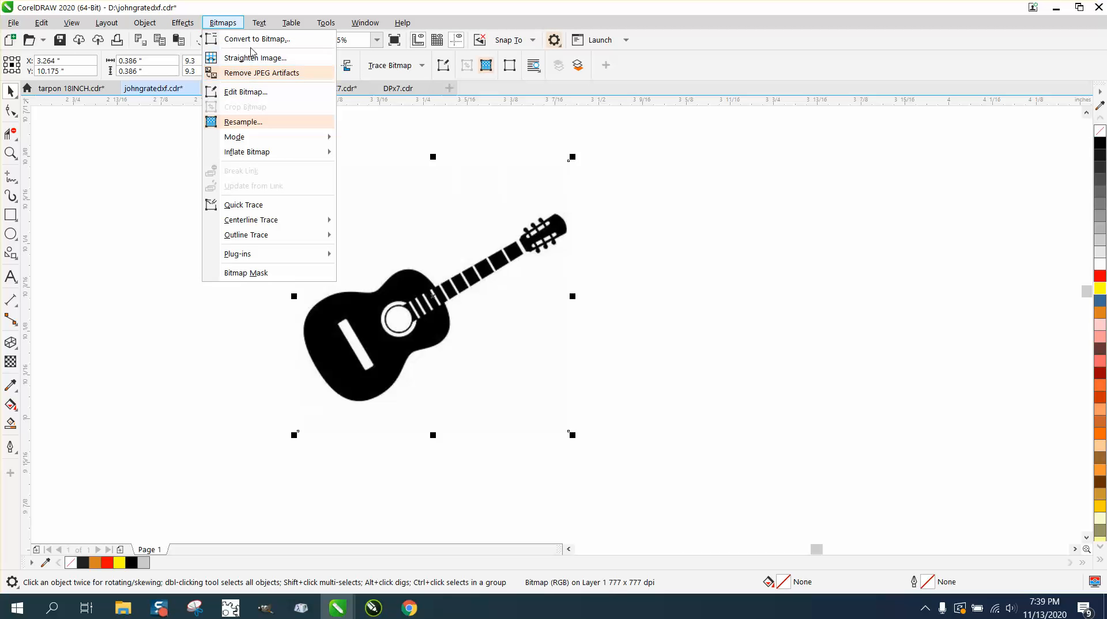
{"action": "left_click", "coordinate": [251, 123]}
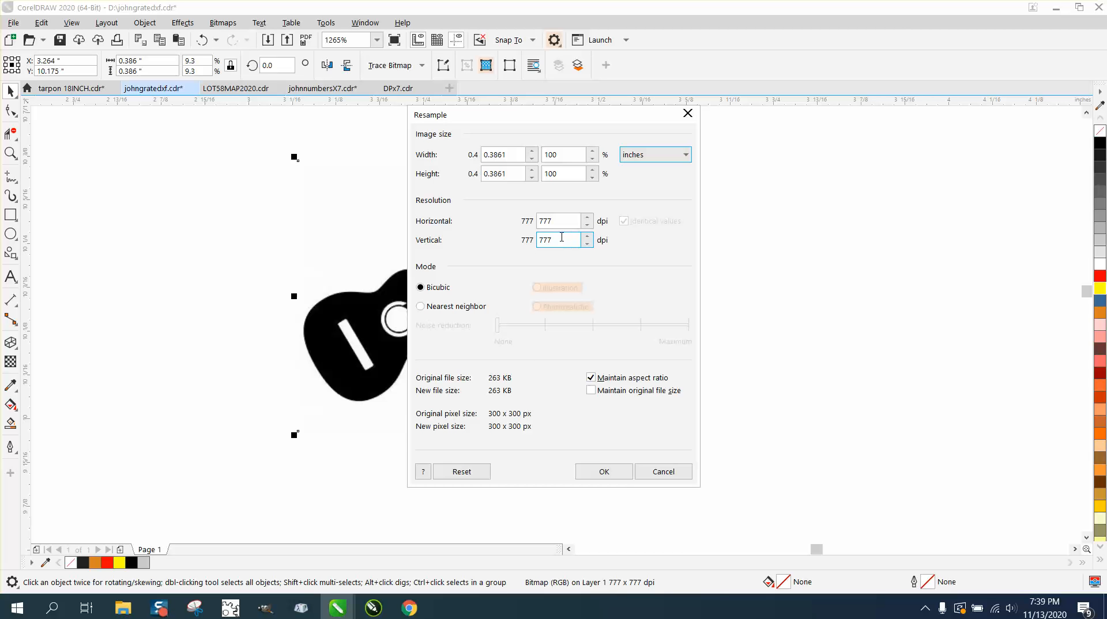
{"action": "left_click", "coordinate": [647, 471]}
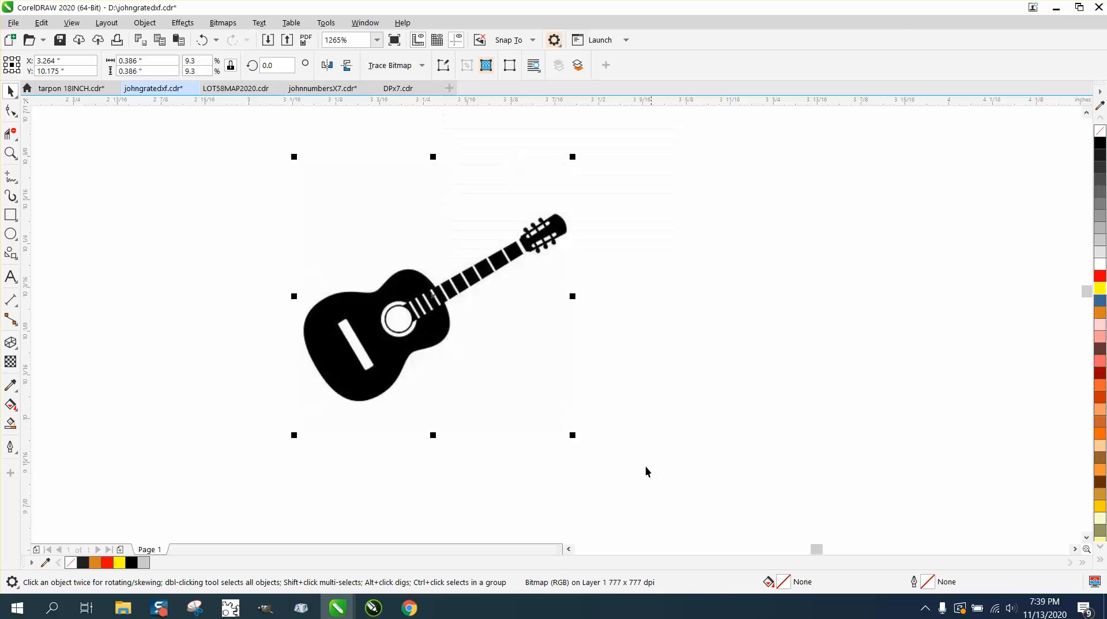
Trace the guitar bitmap with a Clipart outline trace and place the traced copy beside the original.
{"action": "left_click", "coordinate": [392, 65]}
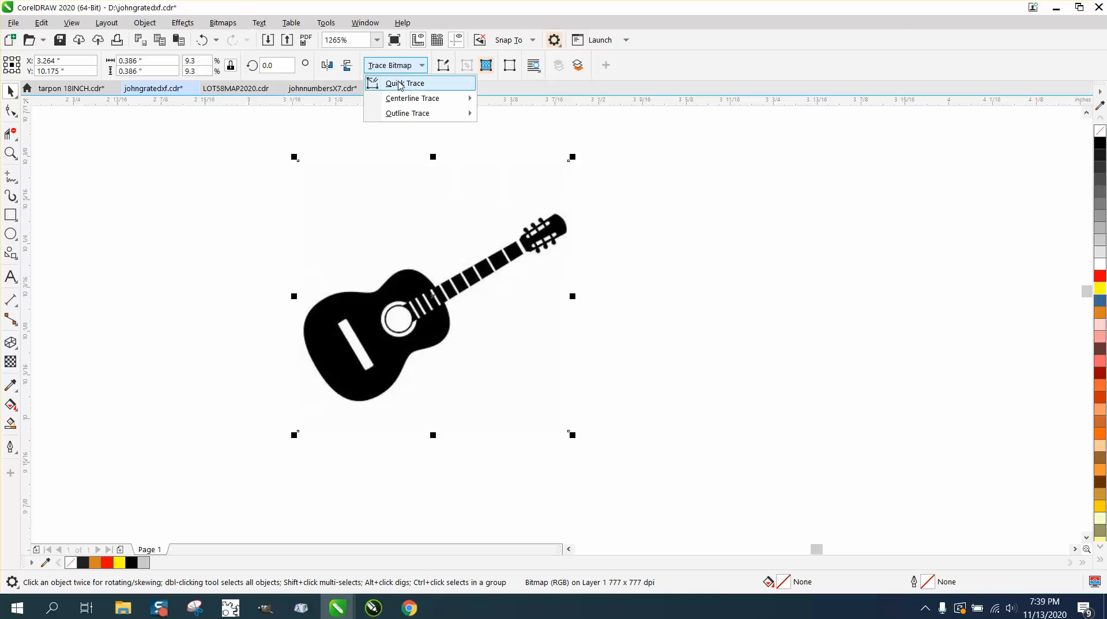
{"action": "mouse_move", "coordinate": [402, 115]}
{"action": "left_click", "coordinate": [507, 160]}
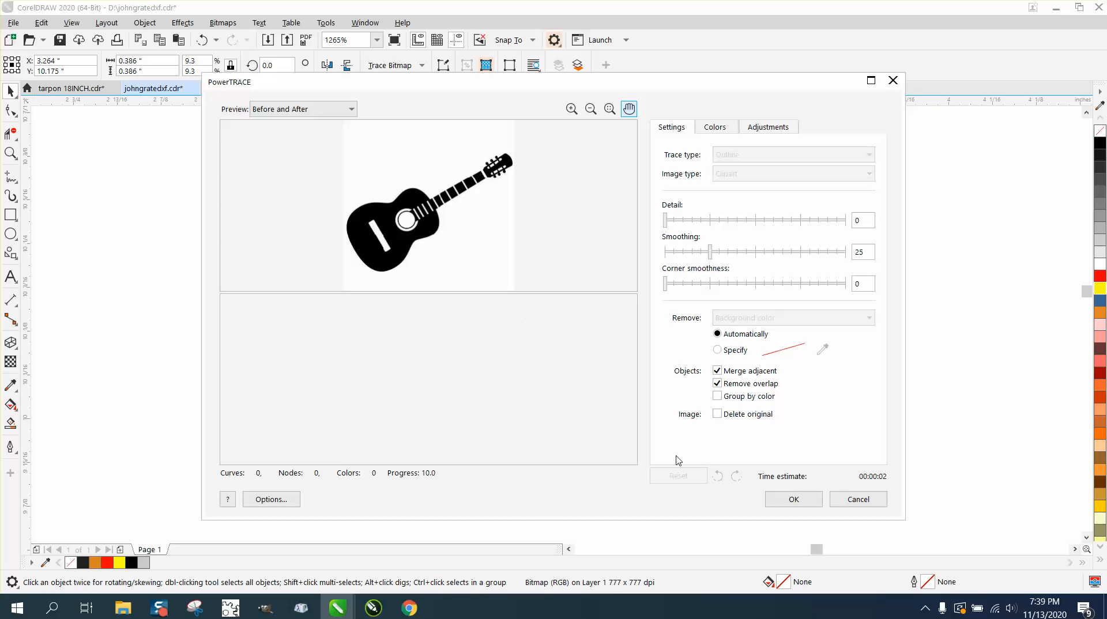
{"action": "left_click", "coordinate": [787, 500]}
{"action": "left_click_drag", "start_coordinate": [432, 320], "coordinate": [711, 321]}
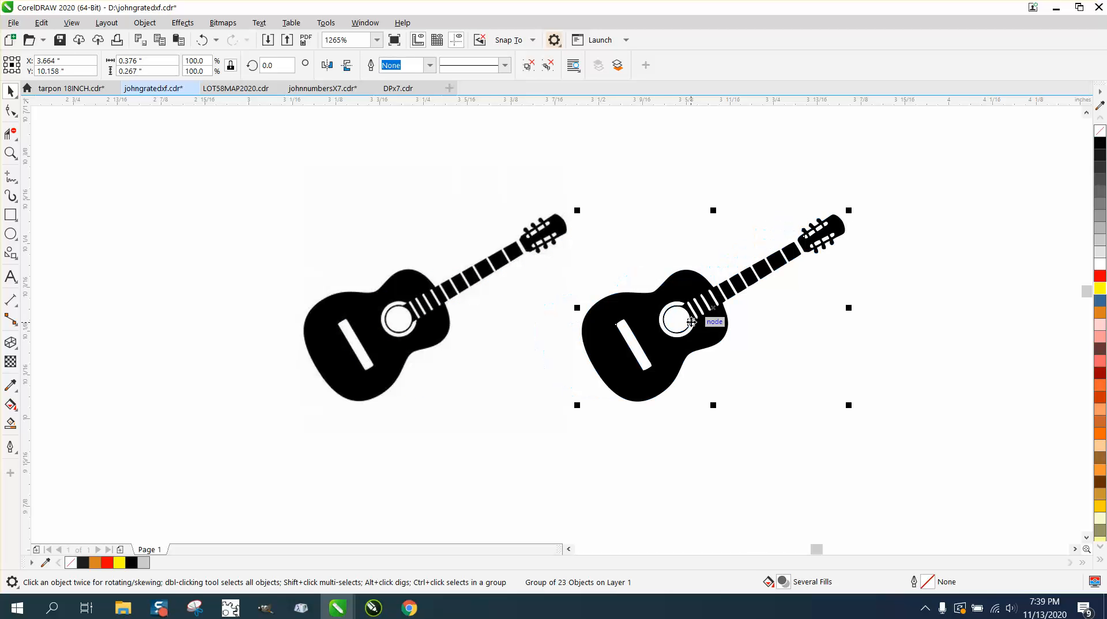
{"action": "left_click", "coordinate": [500, 269]}
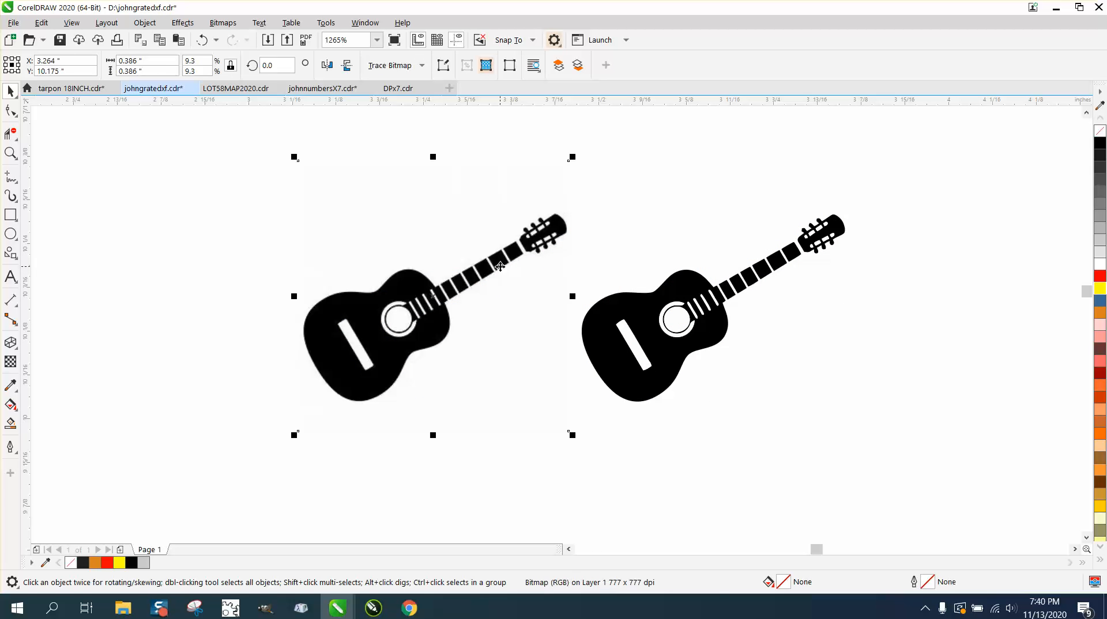
{"action": "key", "text": "Delete"}
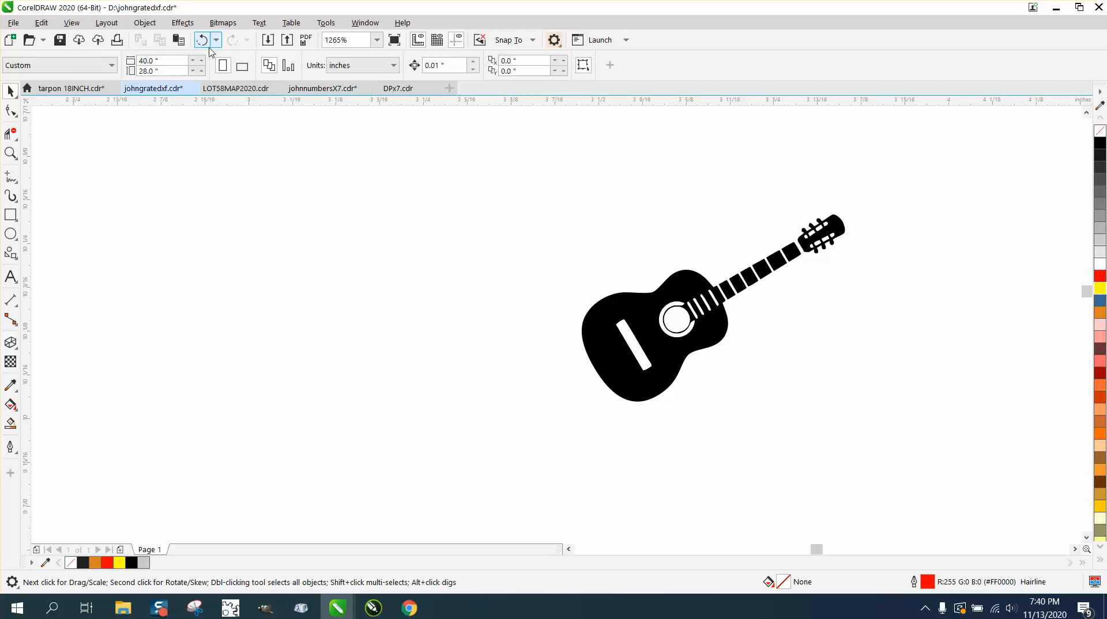
{"action": "left_click", "coordinate": [203, 40]}
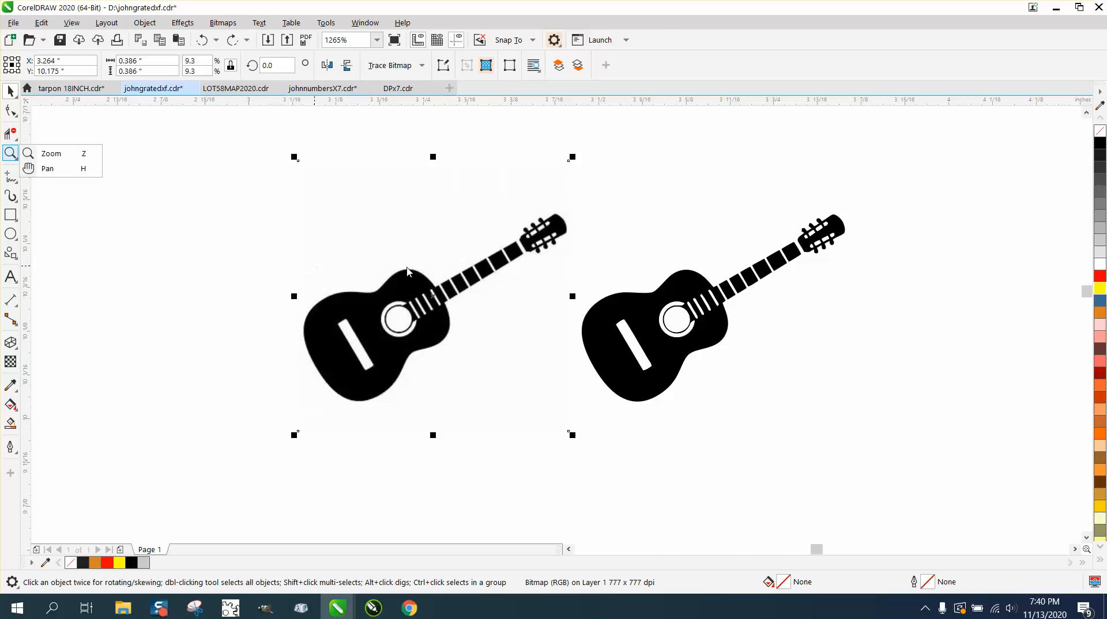
Examine the edges of the original bitmap and the fret and sound-hole details of the traced guitar up close.
{"action": "left_click_drag", "start_coordinate": [387, 261], "coordinate": [533, 315]}
{"action": "scroll", "coordinate": [437, 268], "scroll_direction": "down", "scroll_amount": 1}
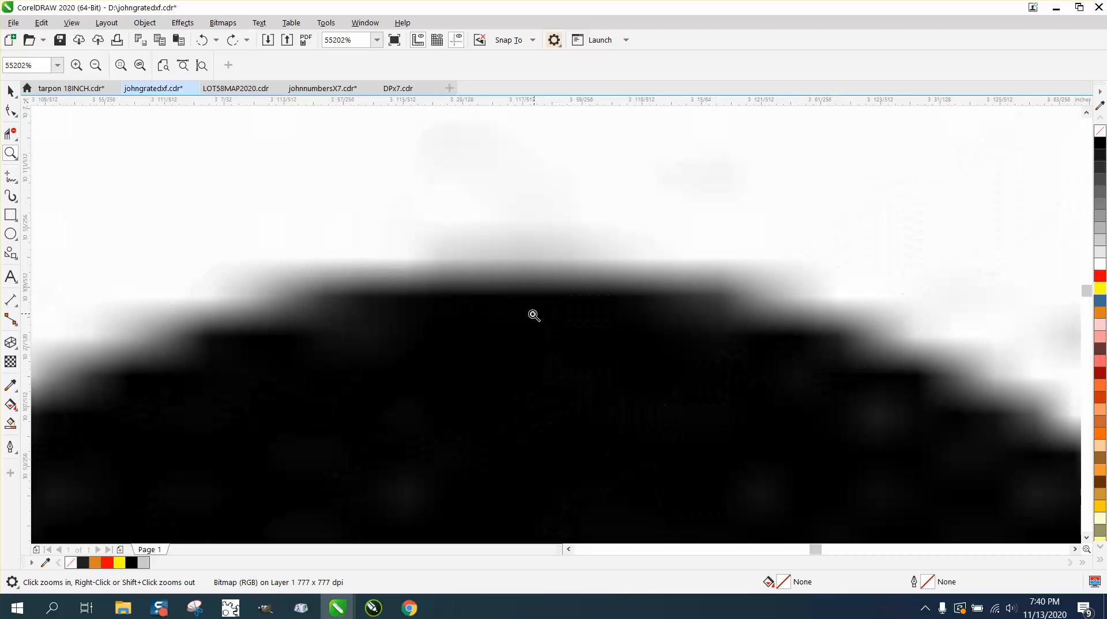
{"action": "scroll", "coordinate": [468, 296], "scroll_direction": "down", "scroll_amount": 3}
{"action": "scroll", "coordinate": [513, 287], "scroll_direction": "down", "scroll_amount": 6}
{"action": "left_click_drag", "start_coordinate": [536, 260], "coordinate": [597, 294]}
{"action": "scroll", "coordinate": [517, 266], "scroll_direction": "down", "scroll_amount": 3}
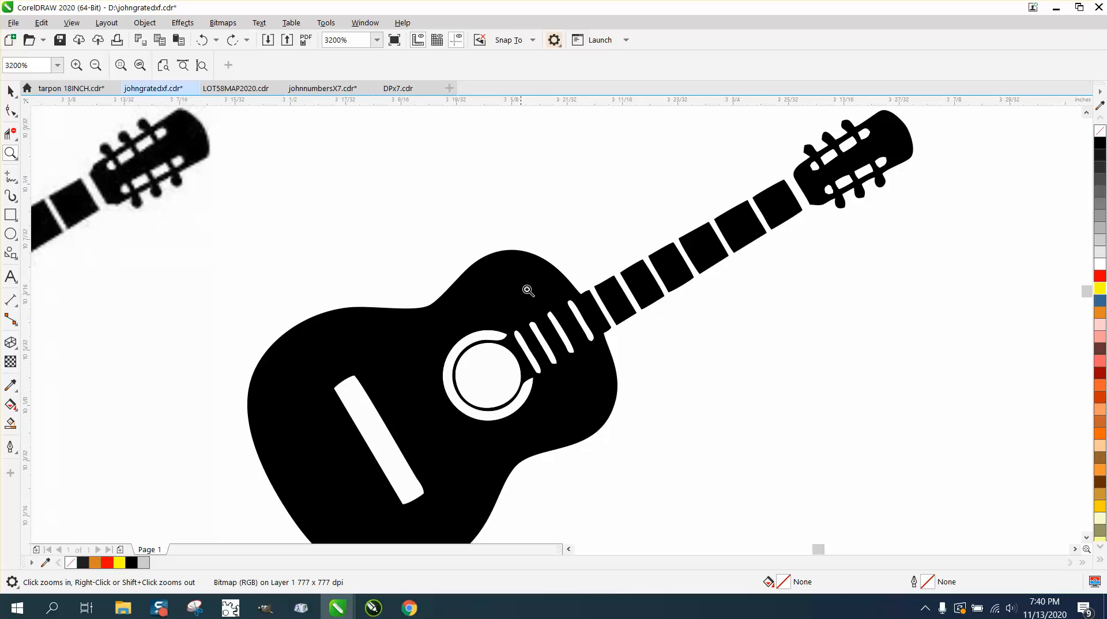
{"action": "scroll", "coordinate": [585, 308], "scroll_direction": "down", "scroll_amount": 1}
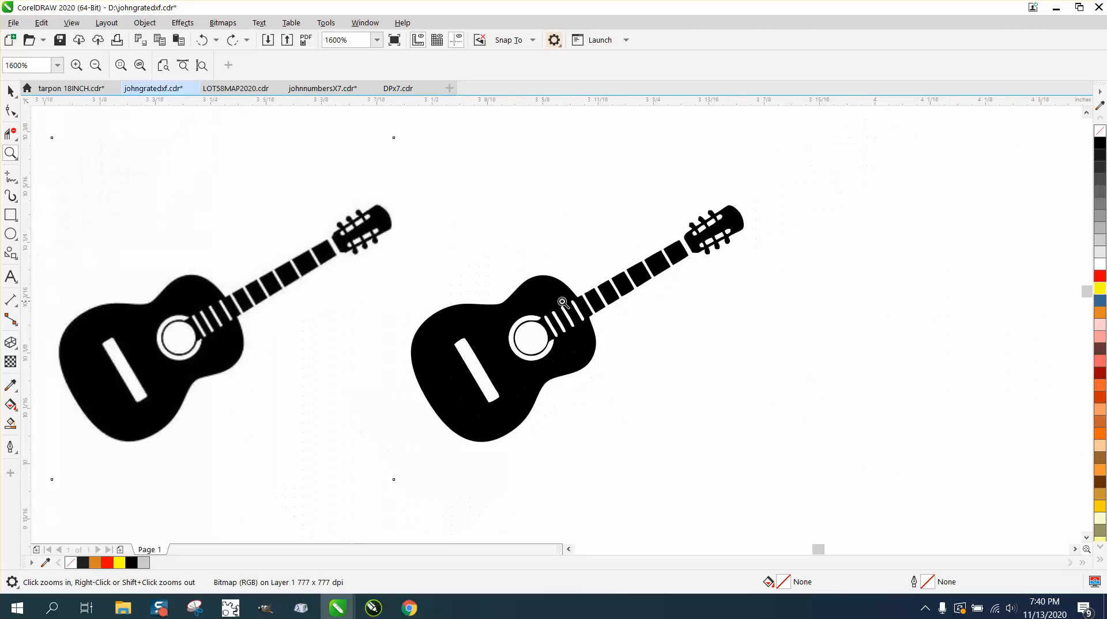
{"action": "left_click_drag", "start_coordinate": [542, 301], "coordinate": [614, 346]}
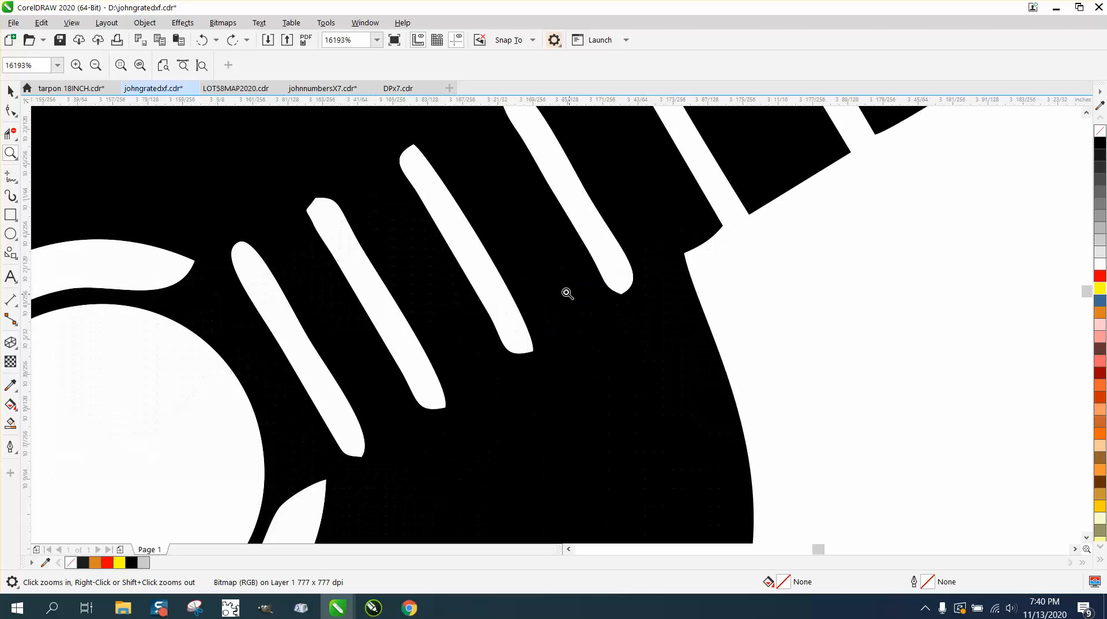
{"action": "scroll", "coordinate": [508, 261], "scroll_direction": "down", "scroll_amount": 2}
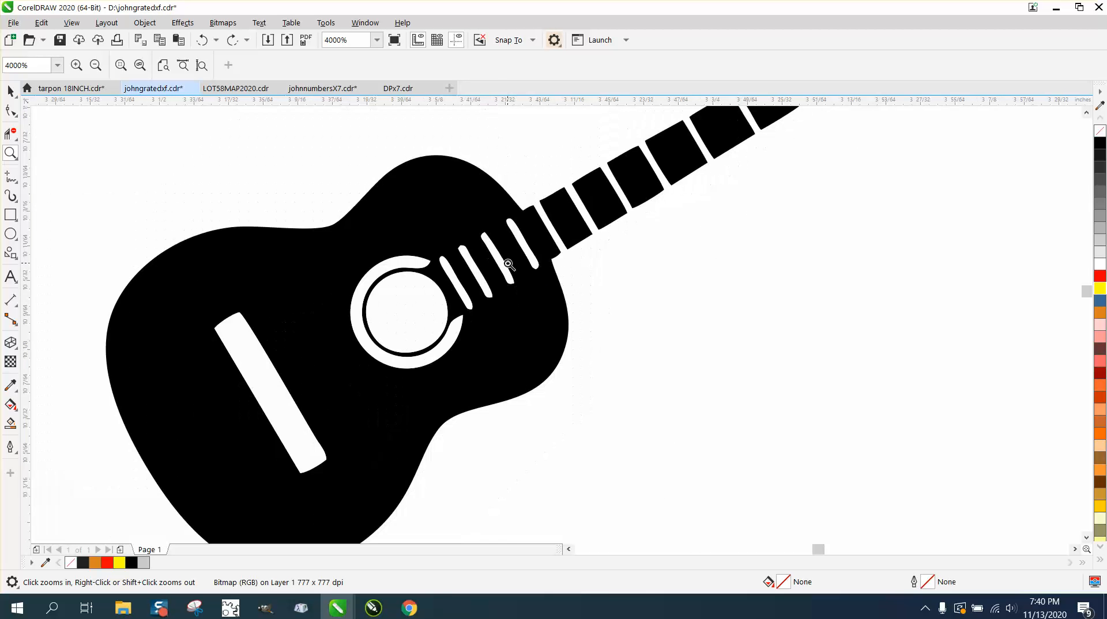
Move the traced guitar group farther away from the original bitmap.
{"action": "left_click", "coordinate": [11, 92]}
{"action": "scroll", "coordinate": [496, 282], "scroll_direction": "down", "scroll_amount": 2}
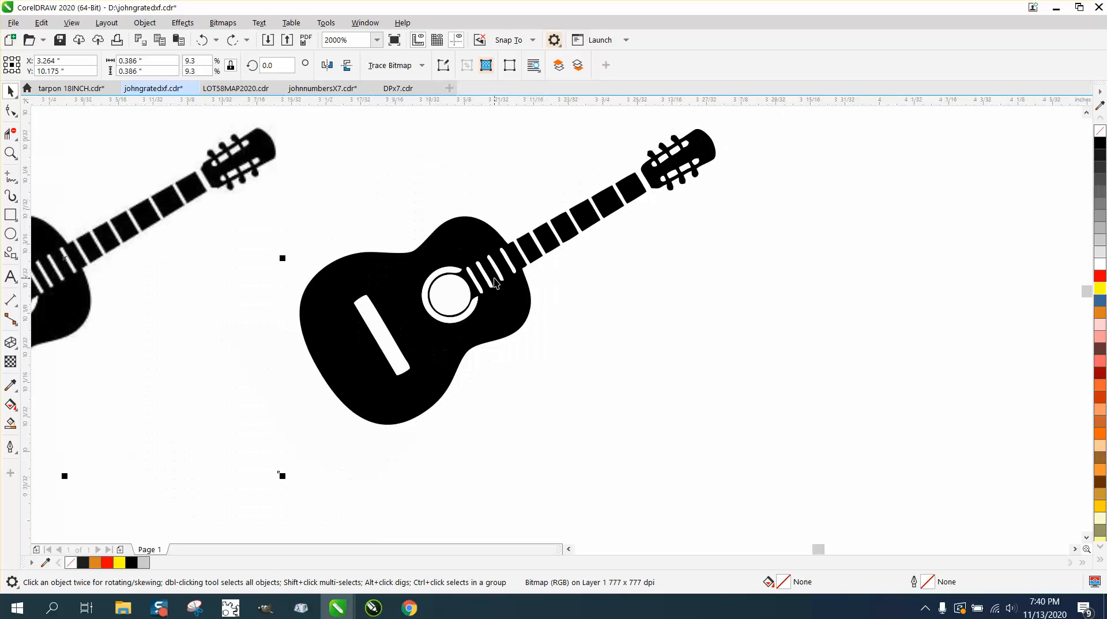
{"action": "left_click_drag", "start_coordinate": [499, 288], "coordinate": [580, 303]}
Draw a rectangle about 0.51 by 0.37 inches around the traced guitar with a red outline and yellow fill.
{"action": "key", "text": "F6"}
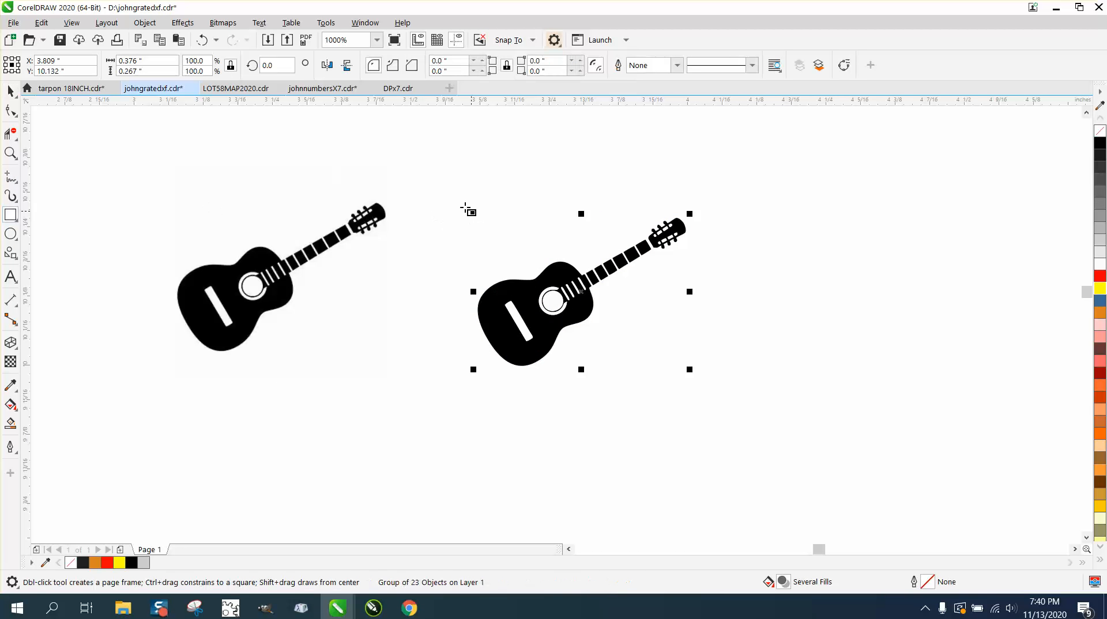
{"action": "scroll", "coordinate": [436, 196], "scroll_direction": "up", "scroll_amount": 1}
{"action": "left_click_drag", "start_coordinate": [435, 197], "coordinate": [1006, 557]}
{"action": "right_click", "coordinate": [1100, 275]}
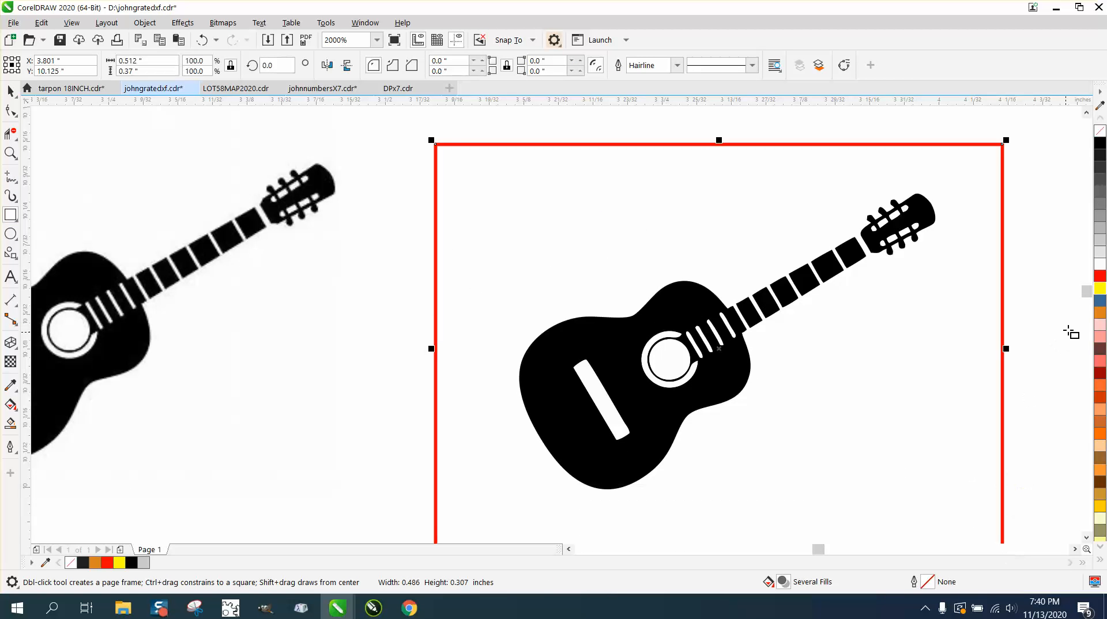
{"action": "left_click", "coordinate": [1100, 288]}
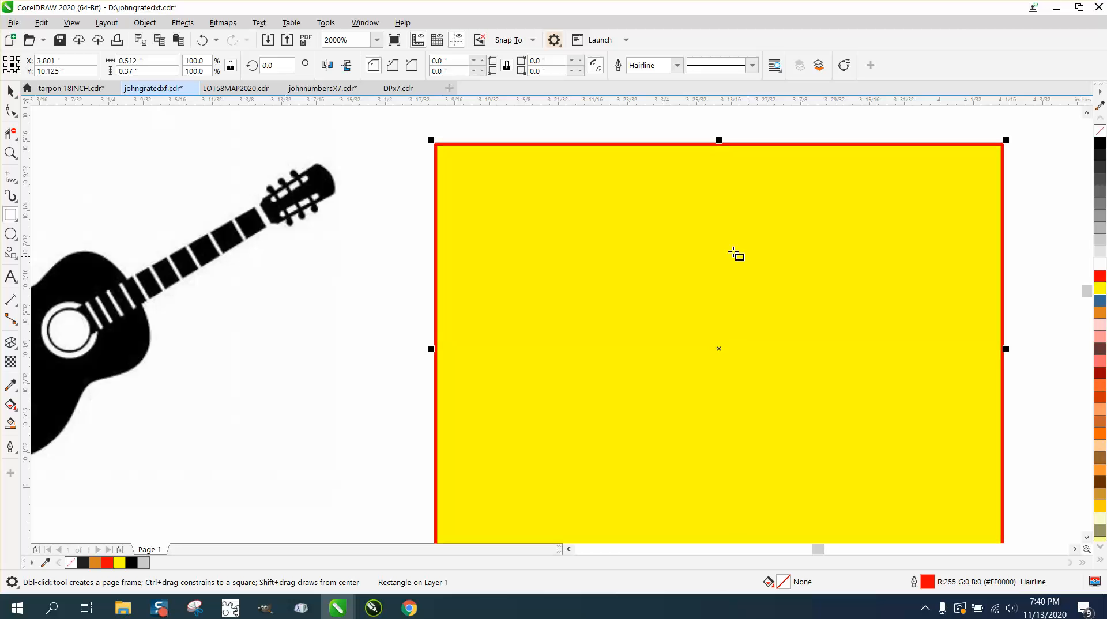
Send the yellow rectangle to the back of the page behind the traced guitar, accepting the layer change.
{"action": "left_click", "coordinate": [145, 22]}
{"action": "mouse_move", "coordinate": [170, 252]}
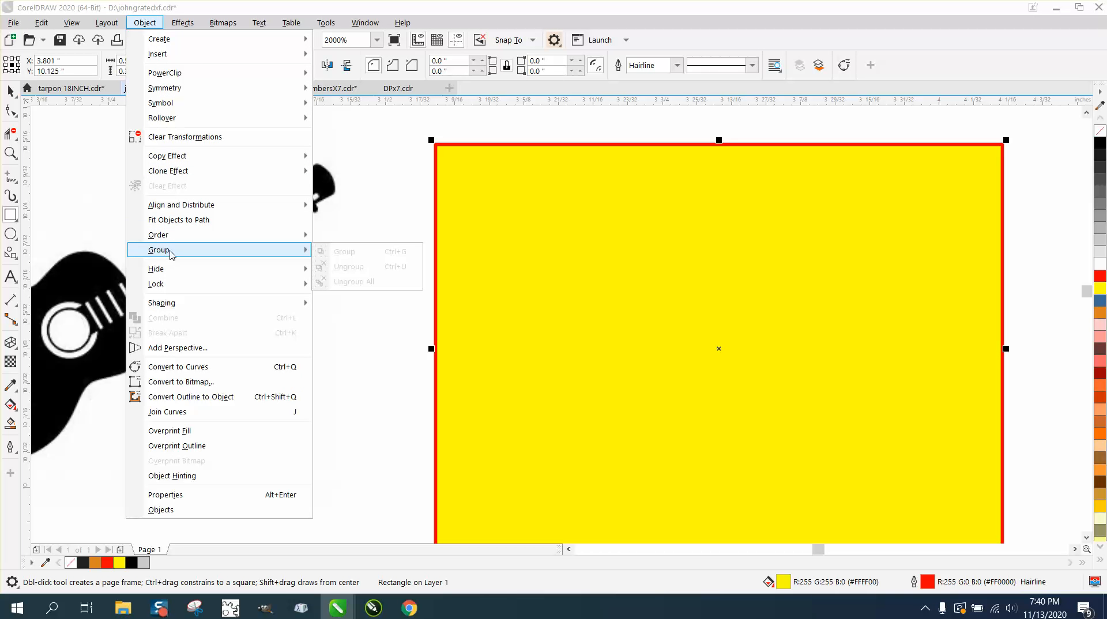
{"action": "left_click", "coordinate": [361, 252]}
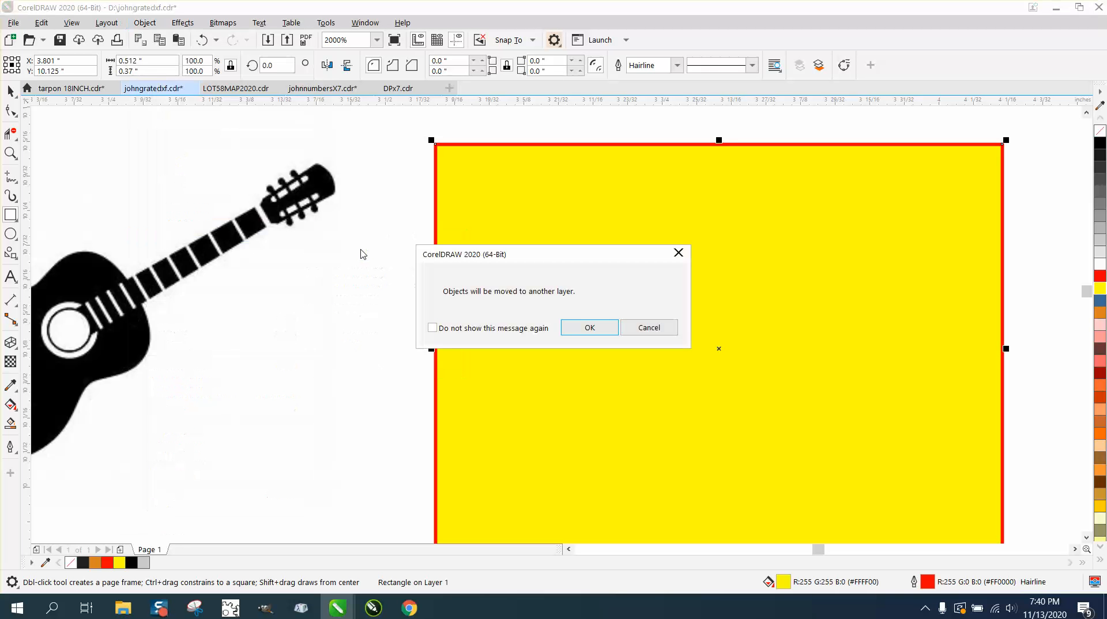
{"action": "left_click", "coordinate": [589, 328]}
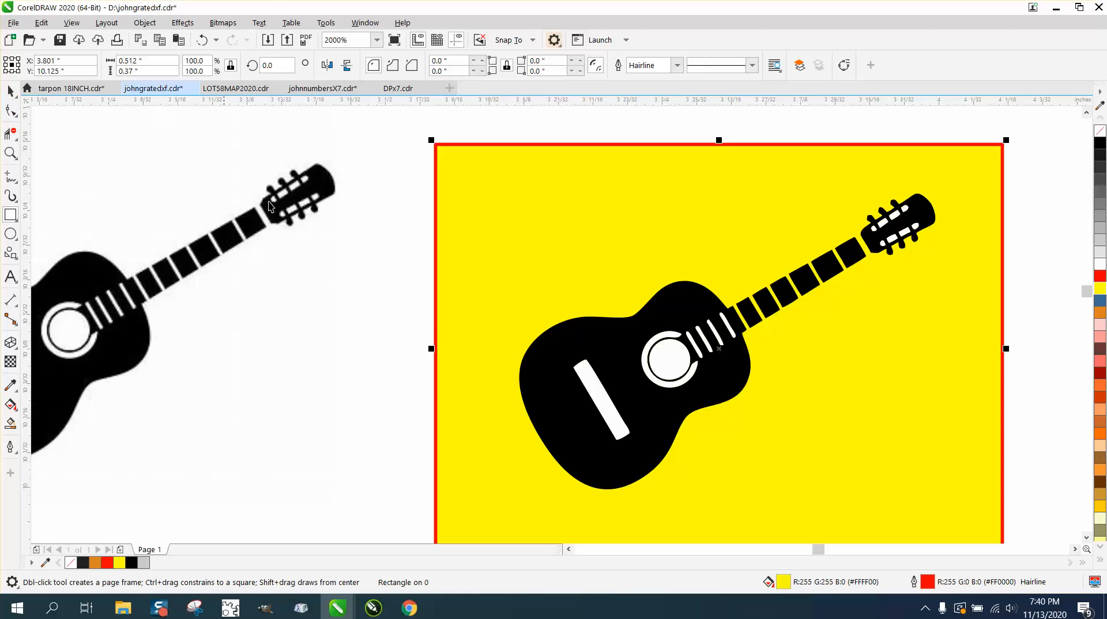
Ungroup the traced guitar and select its white bridge bar on its own.
{"action": "left_click", "coordinate": [11, 90]}
{"action": "left_click", "coordinate": [634, 341]}
{"action": "left_click", "coordinate": [144, 22]}
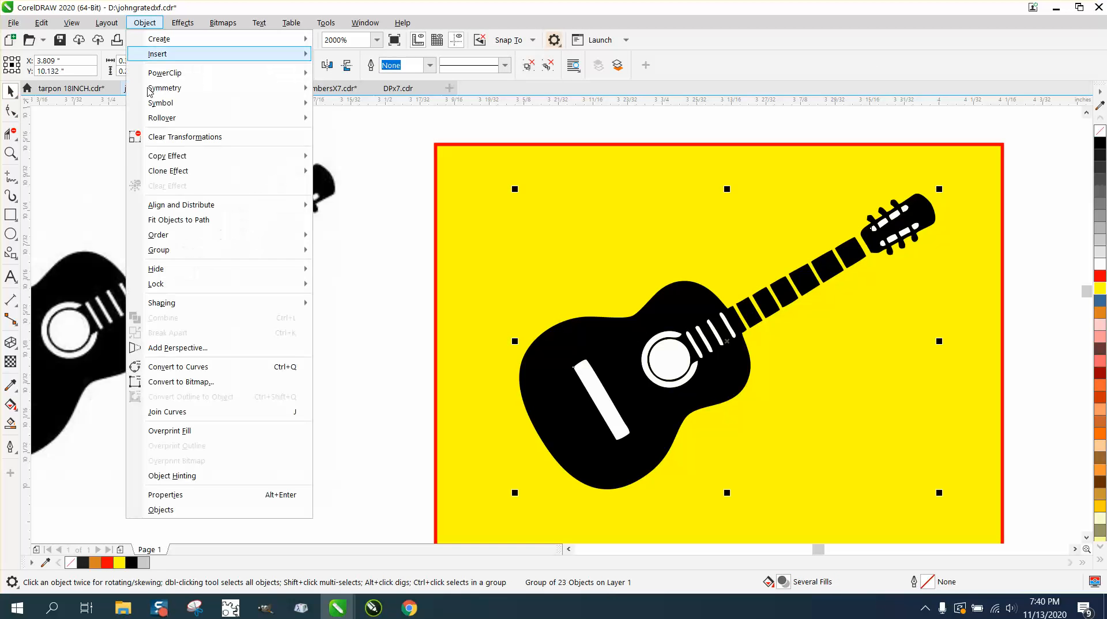
{"action": "mouse_move", "coordinate": [167, 258]}
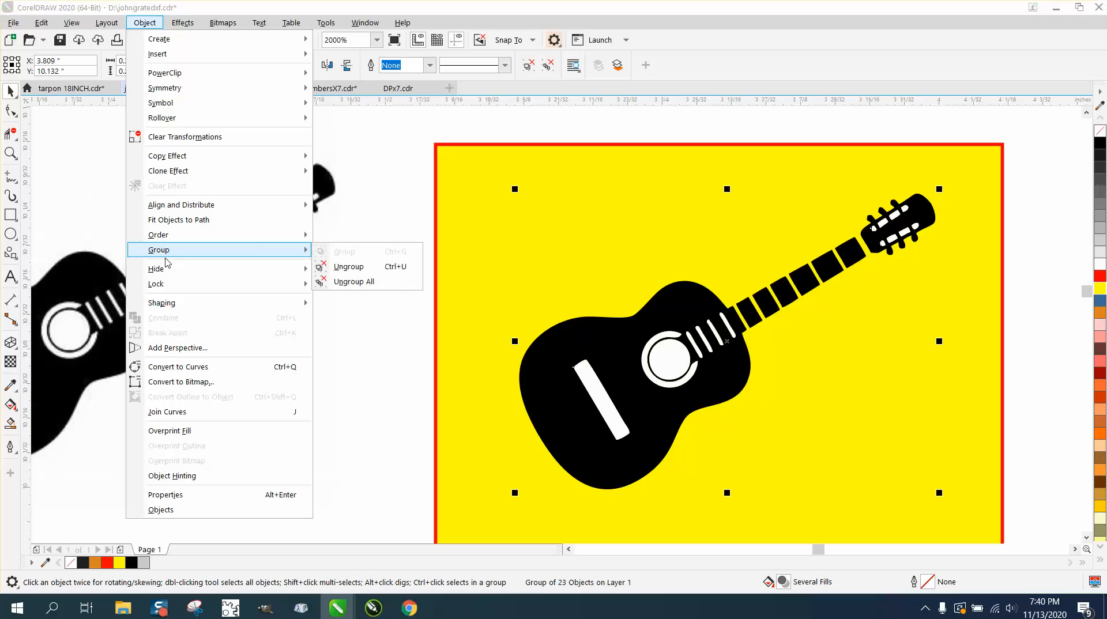
{"action": "left_click", "coordinate": [358, 268]}
{"action": "left_click", "coordinate": [600, 389]}
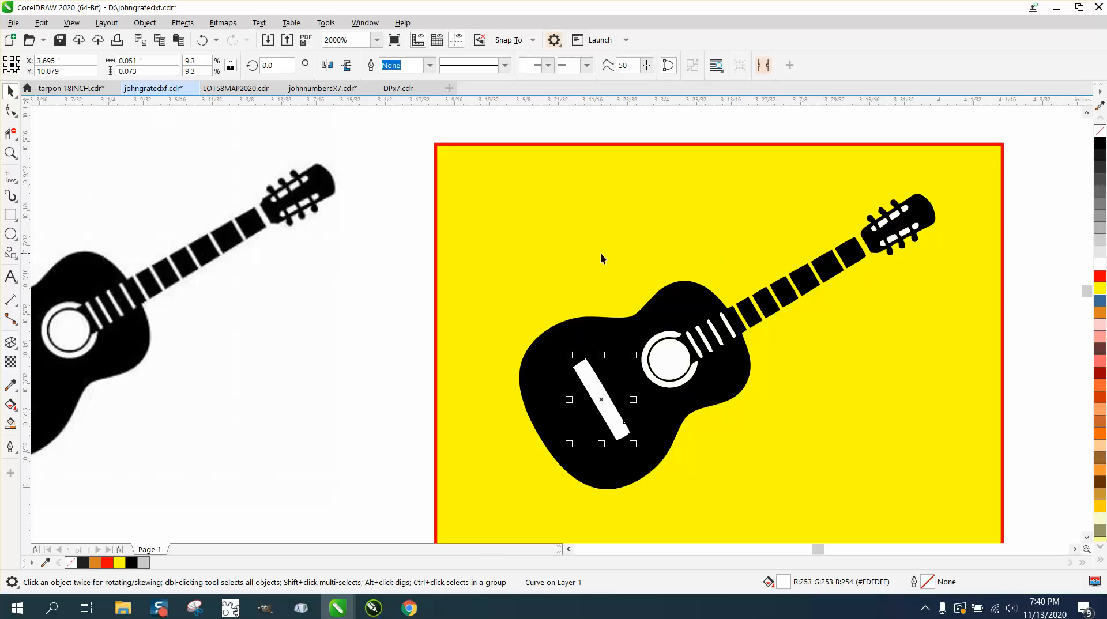
Select all the pieces of the traced guitar and open the Find Objects property query for editing.
{"action": "scroll", "coordinate": [483, 257], "scroll_direction": "down", "scroll_amount": 2}
{"action": "left_click_drag", "start_coordinate": [473, 220], "coordinate": [743, 410]}
{"action": "left_click", "coordinate": [41, 23]}
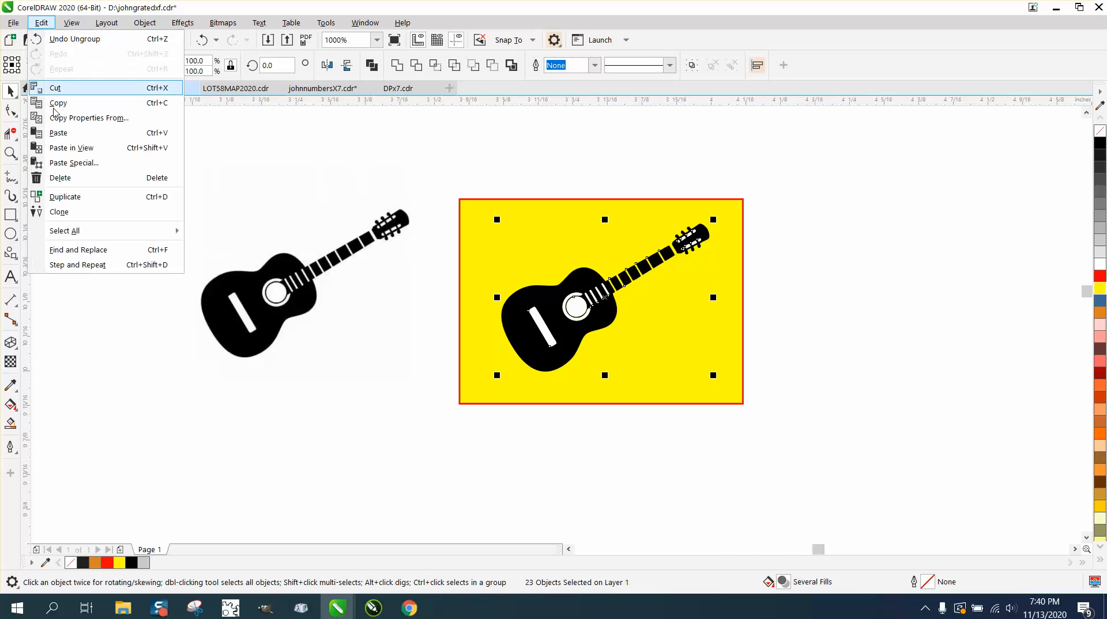
{"action": "left_click", "coordinate": [76, 250]}
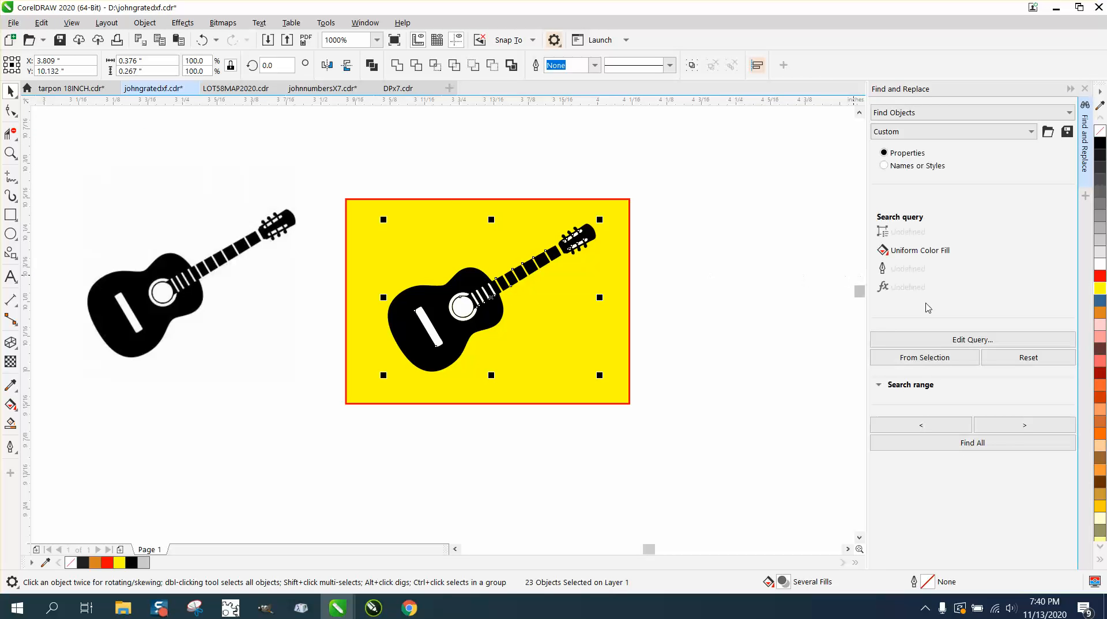
{"action": "left_click", "coordinate": [973, 340]}
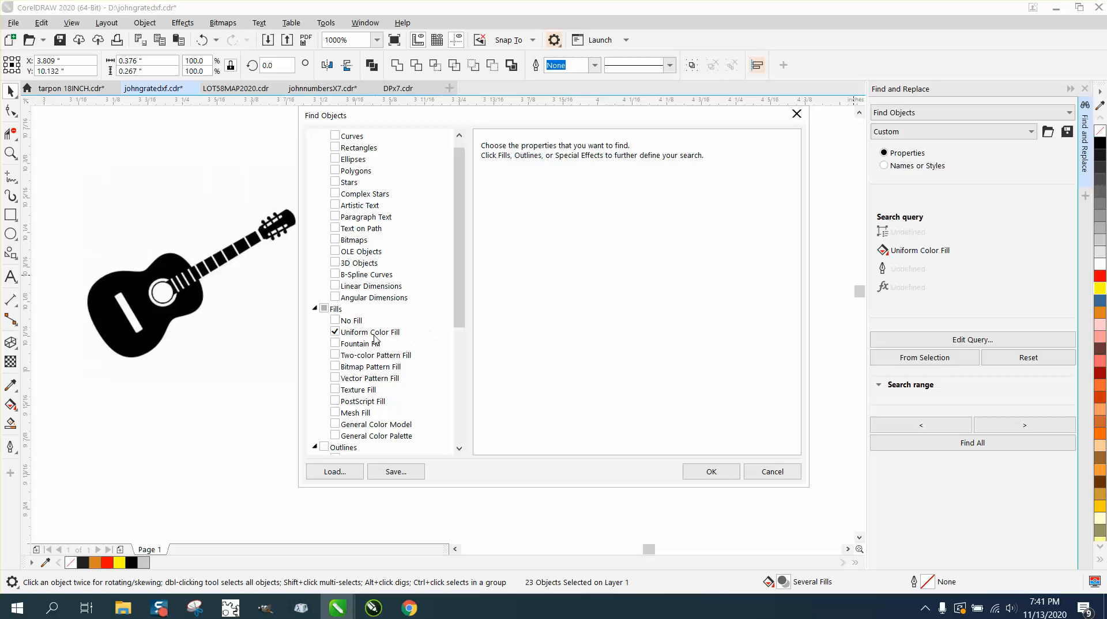
Set the query's uniform fill to the off-white sampled from the traced headstock, RGB 253, 253, 254, and accept it.
{"action": "left_click", "coordinate": [361, 333]}
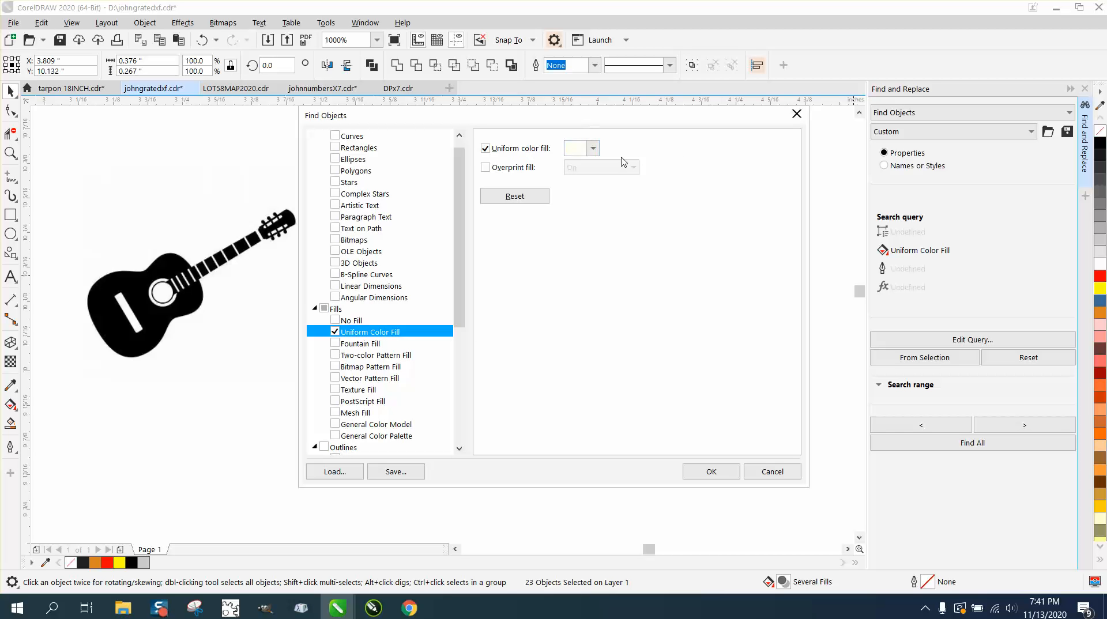
{"action": "left_click_drag", "start_coordinate": [658, 115], "coordinate": [705, 288]}
{"action": "left_click", "coordinate": [640, 321]}
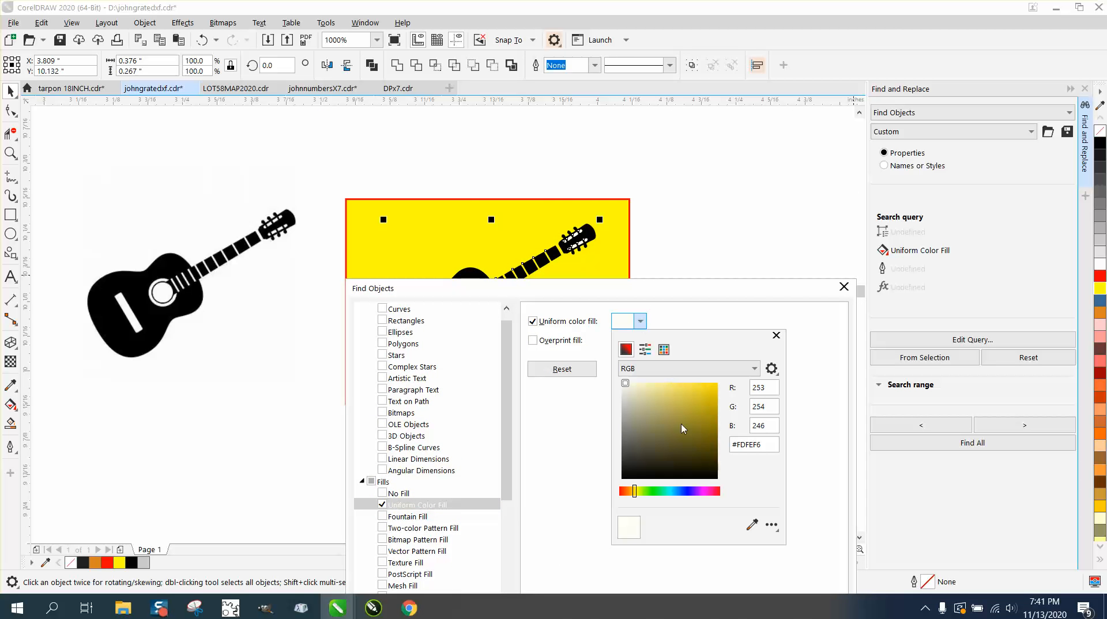
{"action": "left_click", "coordinate": [751, 524]}
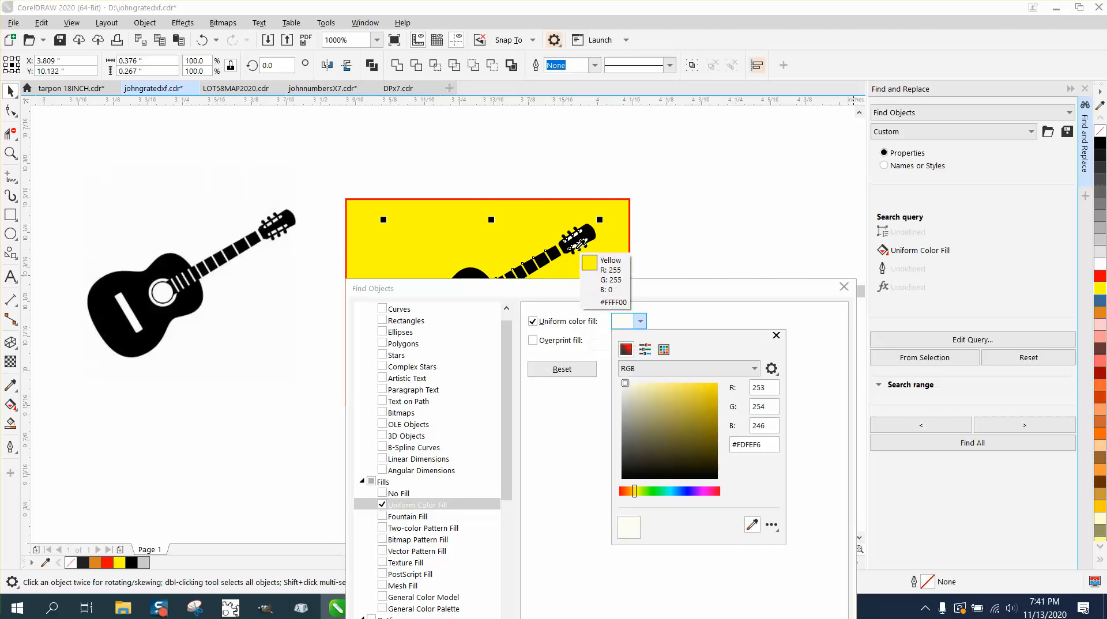
{"action": "left_click", "coordinate": [575, 248]}
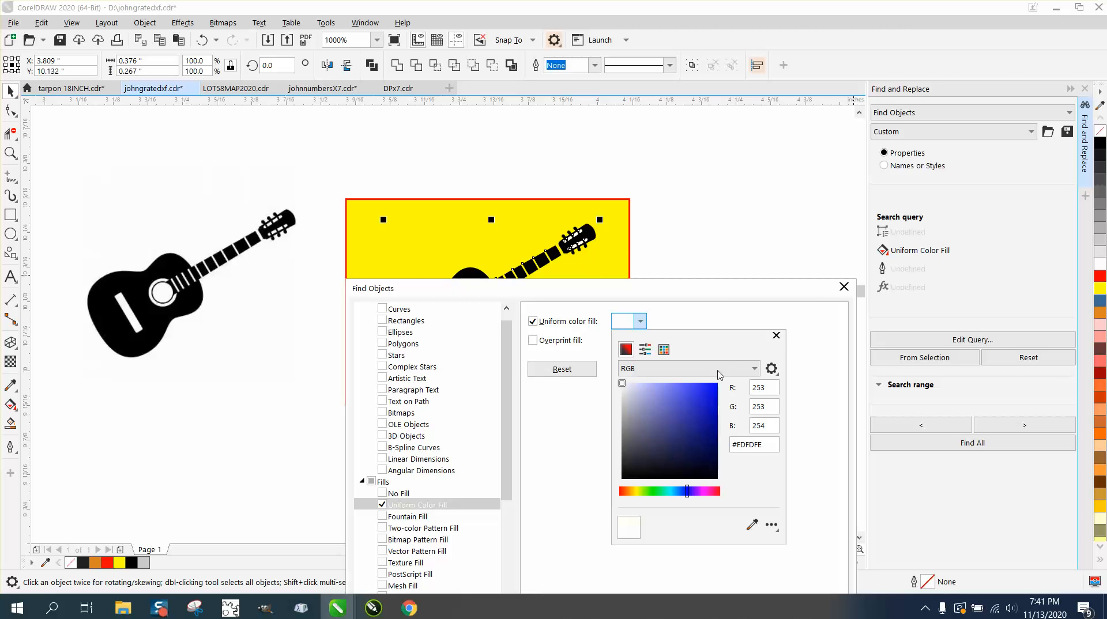
{"action": "left_click", "coordinate": [762, 177]}
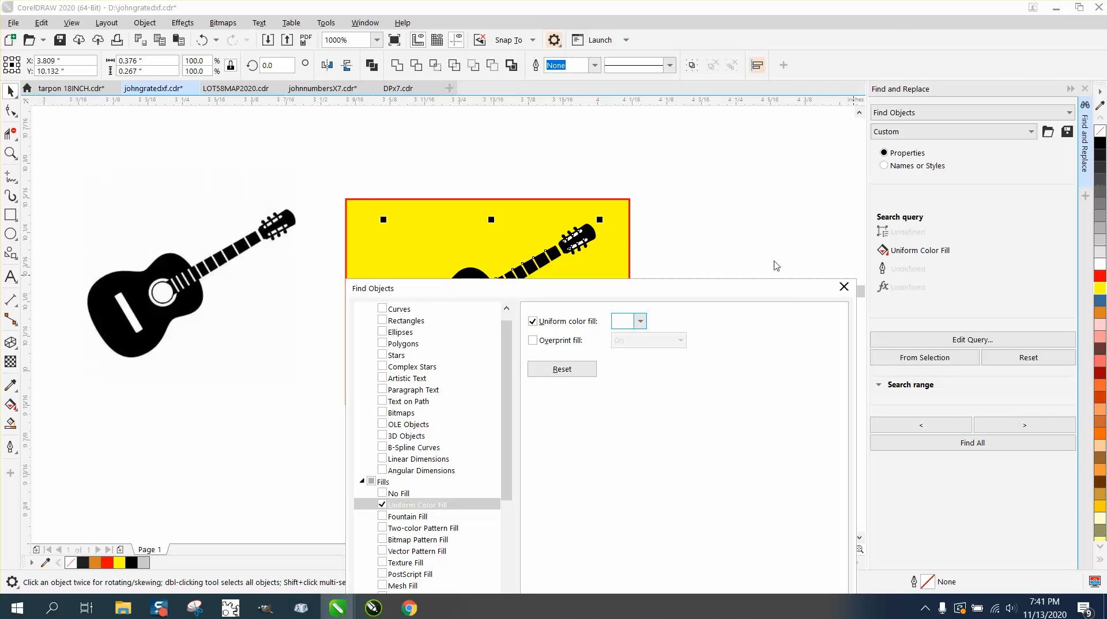
{"action": "left_click_drag", "start_coordinate": [775, 283], "coordinate": [745, 138]}
{"action": "left_click", "coordinate": [743, 500]}
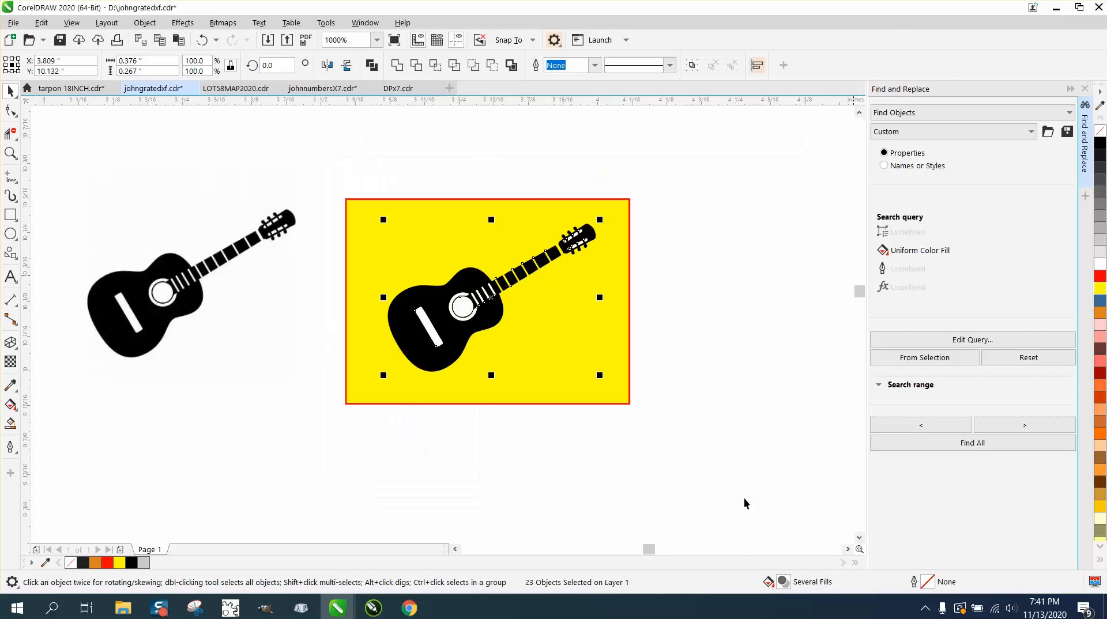
Find all objects matching the off-white fill query and delete them from the traced guitar.
{"action": "left_click", "coordinate": [971, 444]}
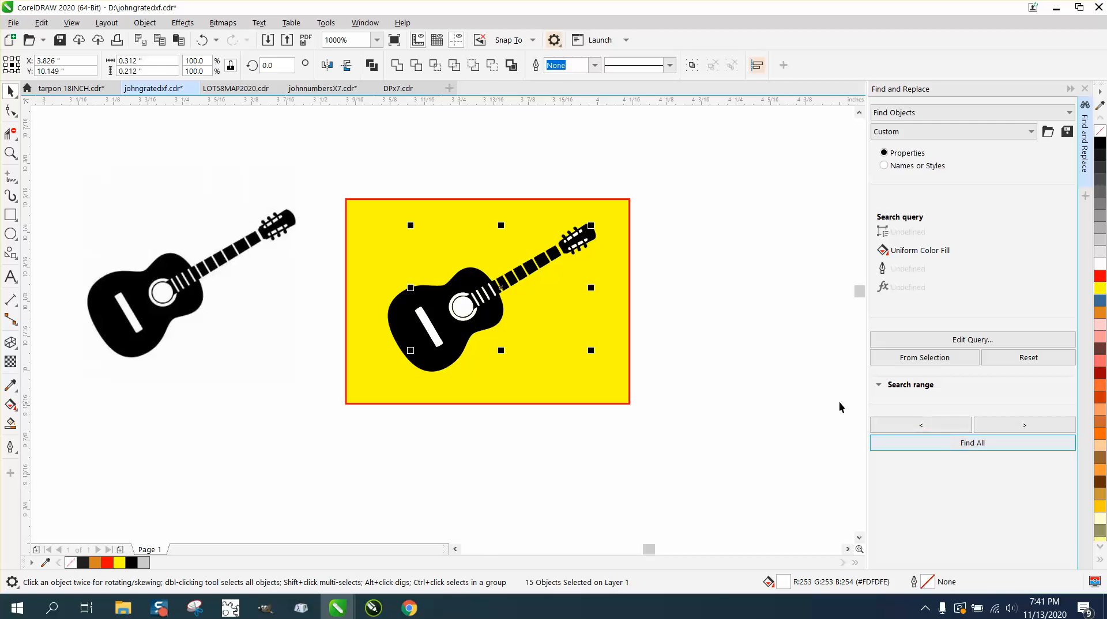
{"action": "key", "text": "Delete"}
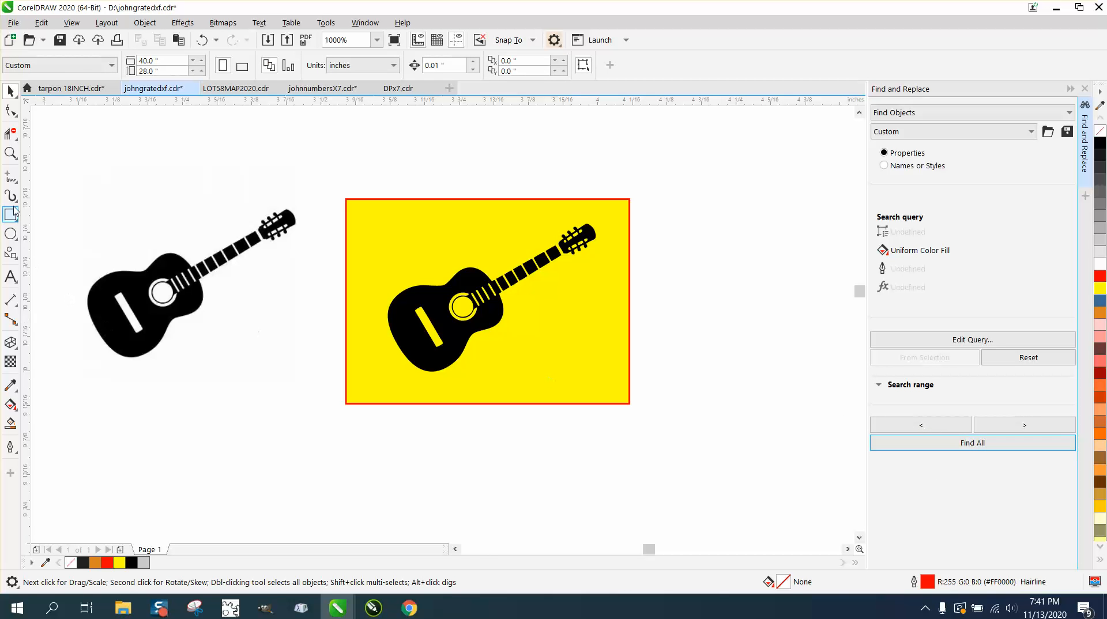
{"action": "left_click", "coordinate": [9, 158]}
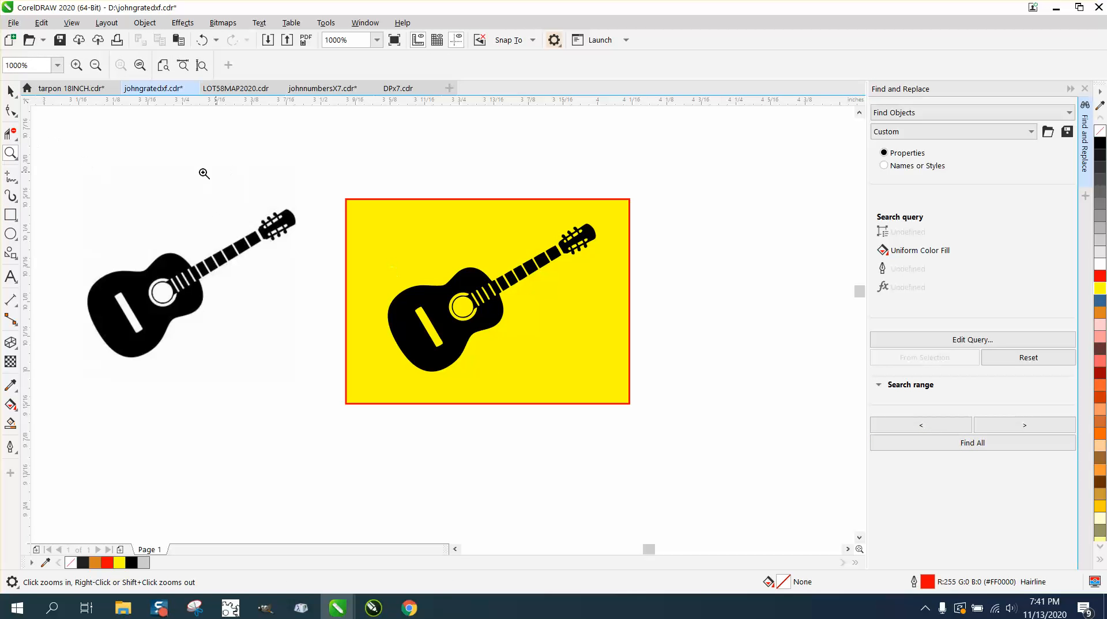
Delete the yellow background rectangle with the red outline behind the traced guitar.
{"action": "left_click", "coordinate": [10, 91]}
{"action": "left_click", "coordinate": [413, 237]}
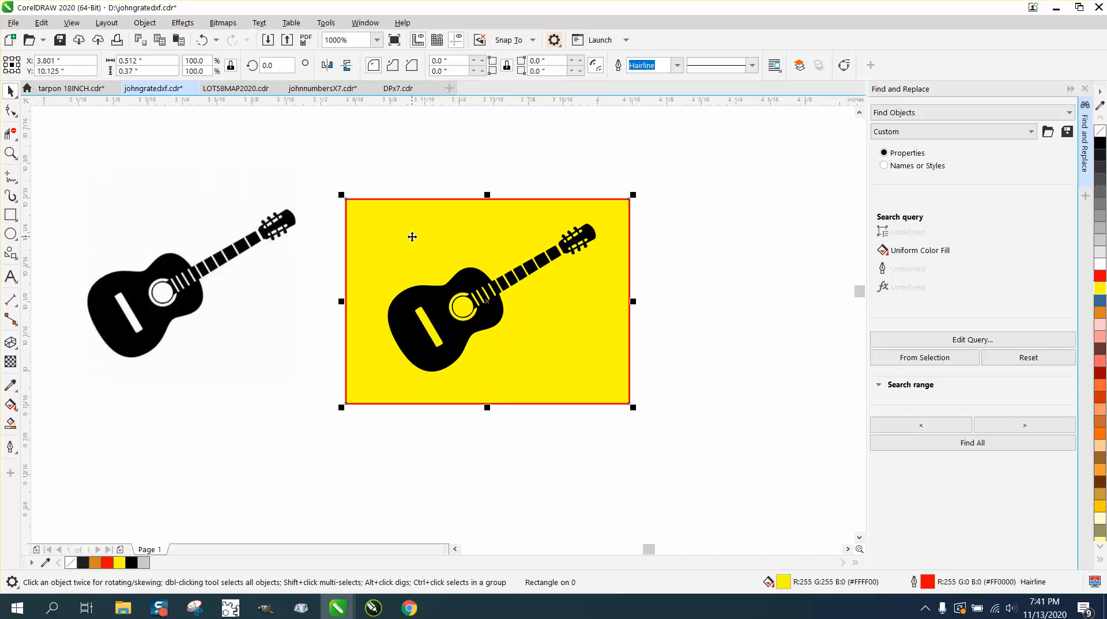
{"action": "key", "text": "Delete"}
Select the remaining black pieces of the traced guitar and scale them up together to 405%.
{"action": "left_click_drag", "start_coordinate": [724, 412], "coordinate": [675, 392]}
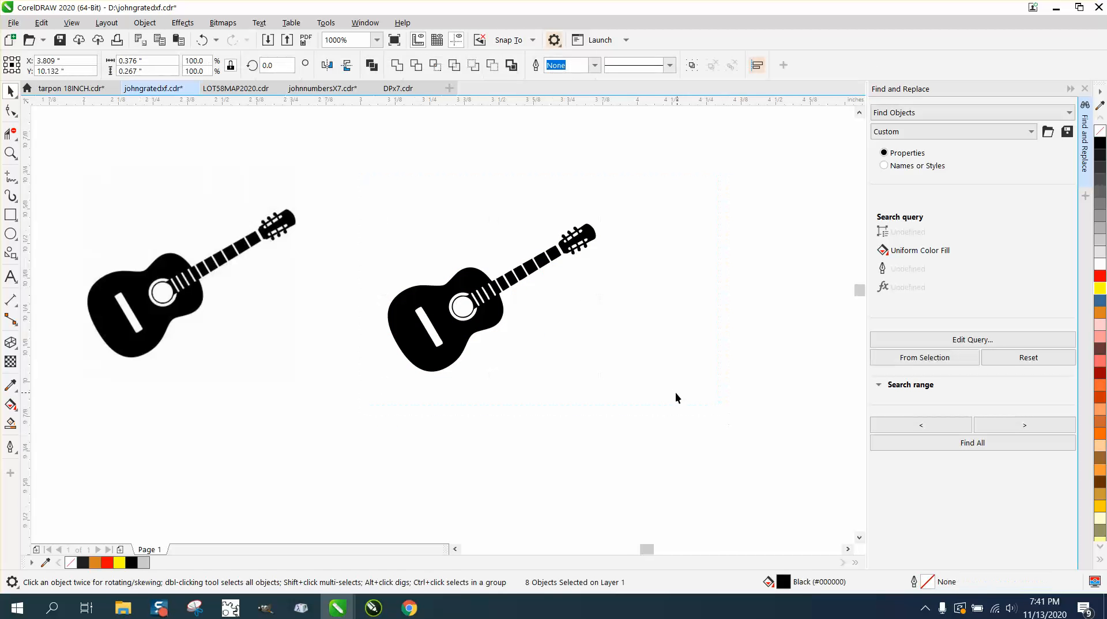
{"action": "scroll", "coordinate": [674, 385], "scroll_direction": "down", "scroll_amount": 3}
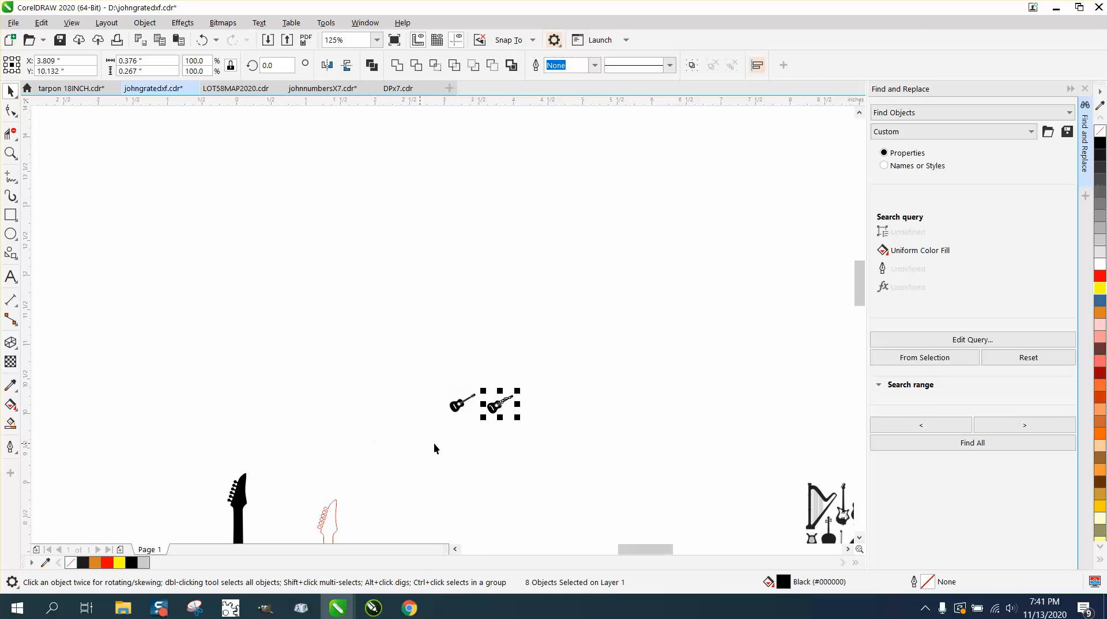
{"action": "left_click_drag", "start_coordinate": [517, 390], "coordinate": [607, 333]}
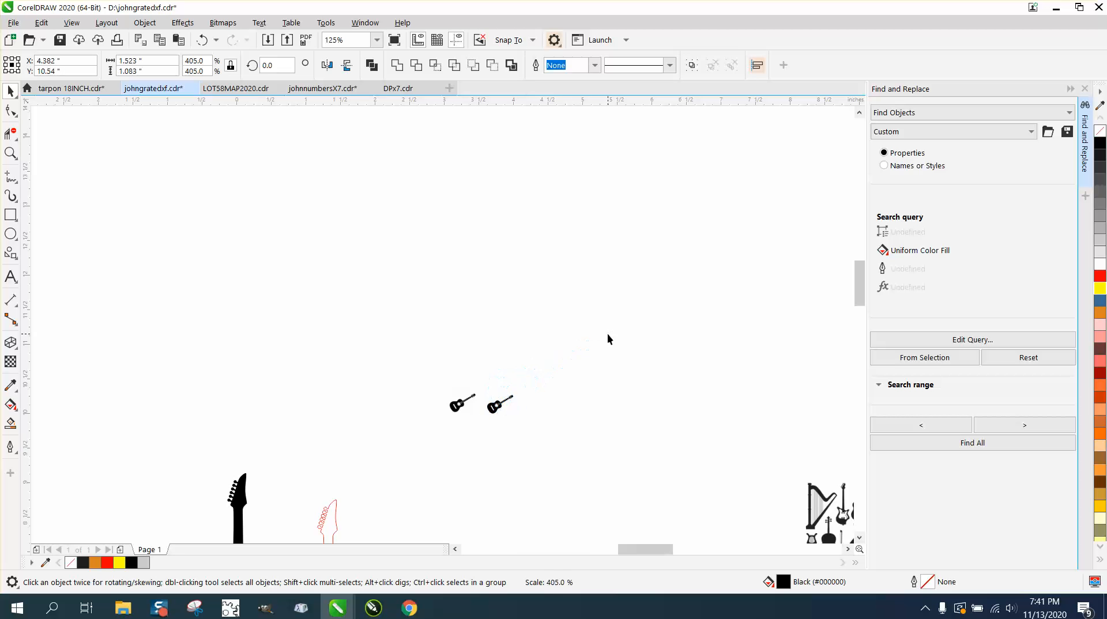
Place the traced guitar upright beside the large black electric guitar, rotated about 60° and sized about 1.13 by 2.93 inches.
{"action": "scroll", "coordinate": [607, 333], "scroll_direction": "down", "scroll_amount": 2}
{"action": "left_click_drag", "start_coordinate": [567, 369], "coordinate": [391, 409]}
{"action": "left_click", "coordinate": [433, 441]}
{"action": "left_click", "coordinate": [387, 459]}
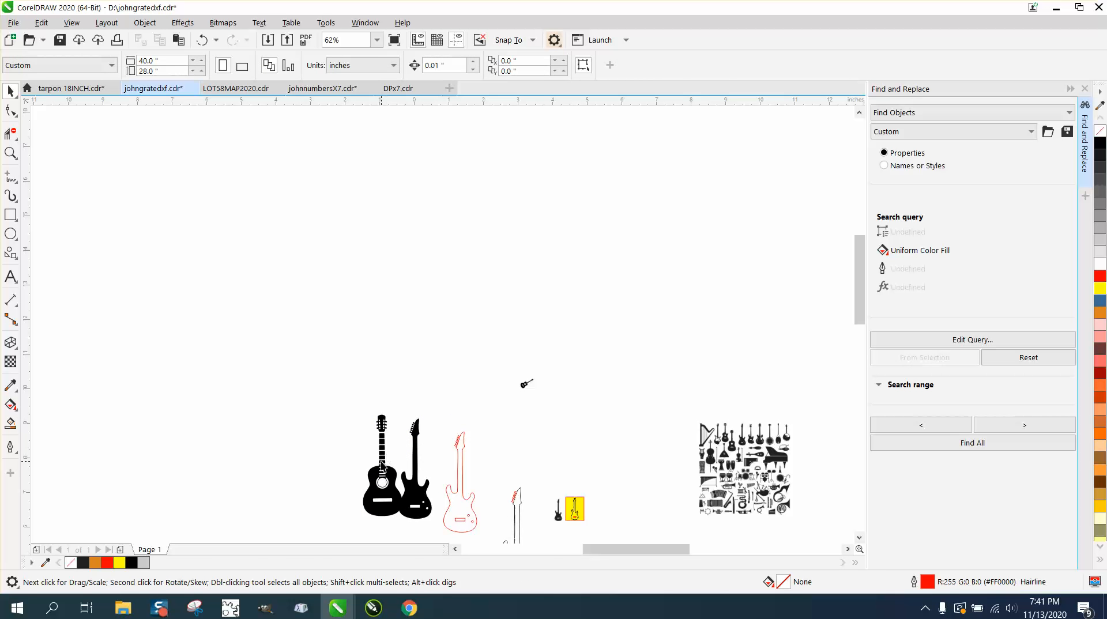
{"action": "left_click", "coordinate": [381, 466]}
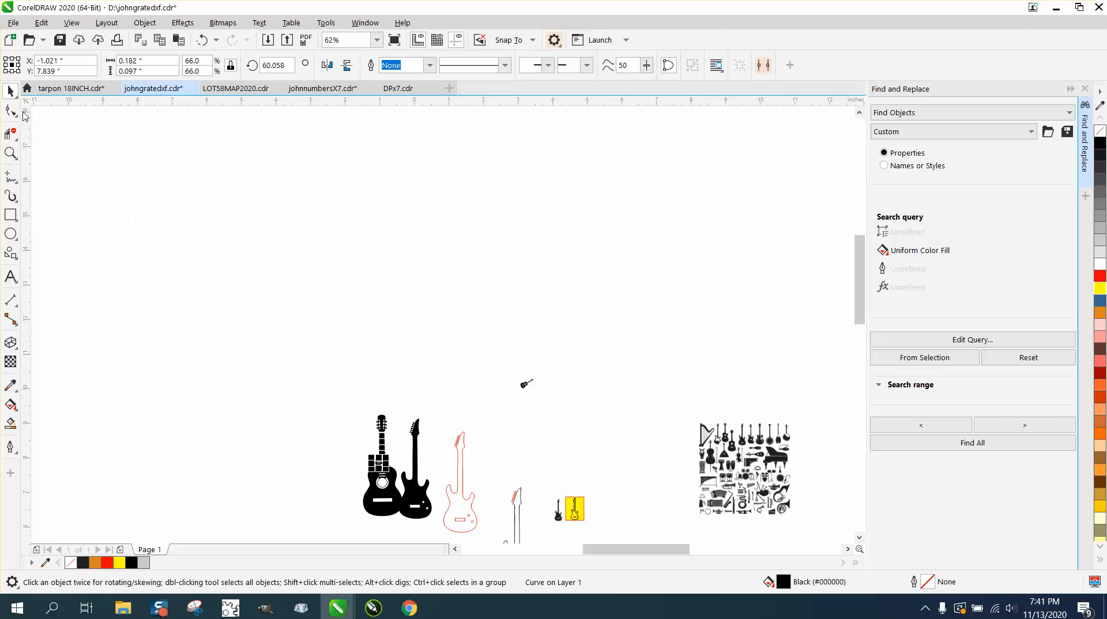
{"action": "left_click", "coordinate": [10, 153]}
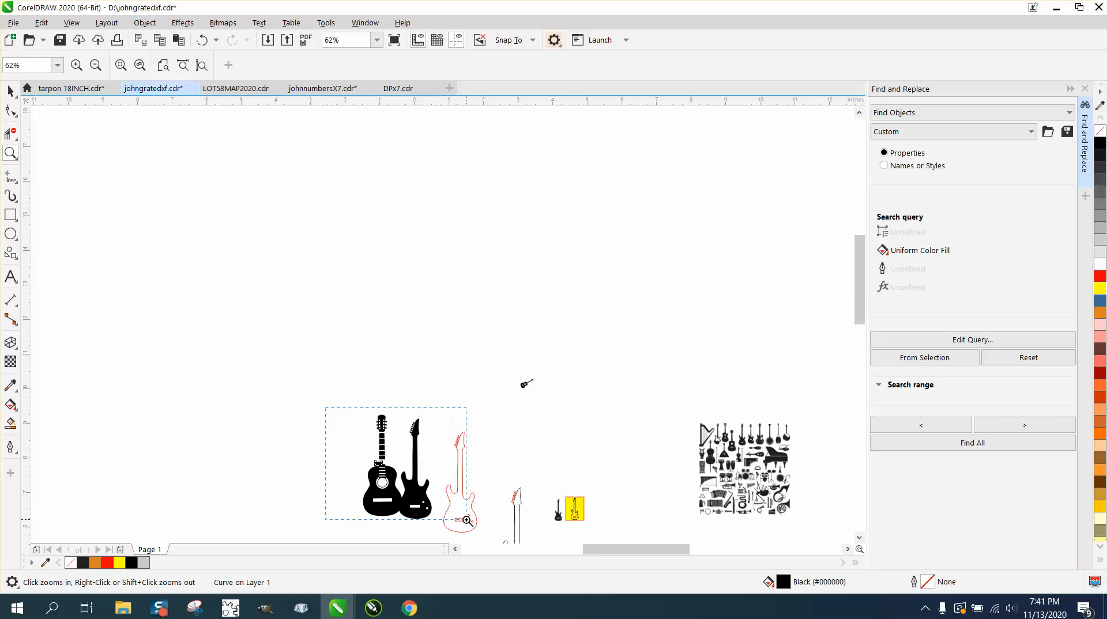
{"action": "left_click_drag", "start_coordinate": [467, 520], "coordinate": [467, 521]}
{"action": "left_click", "coordinate": [202, 40]}
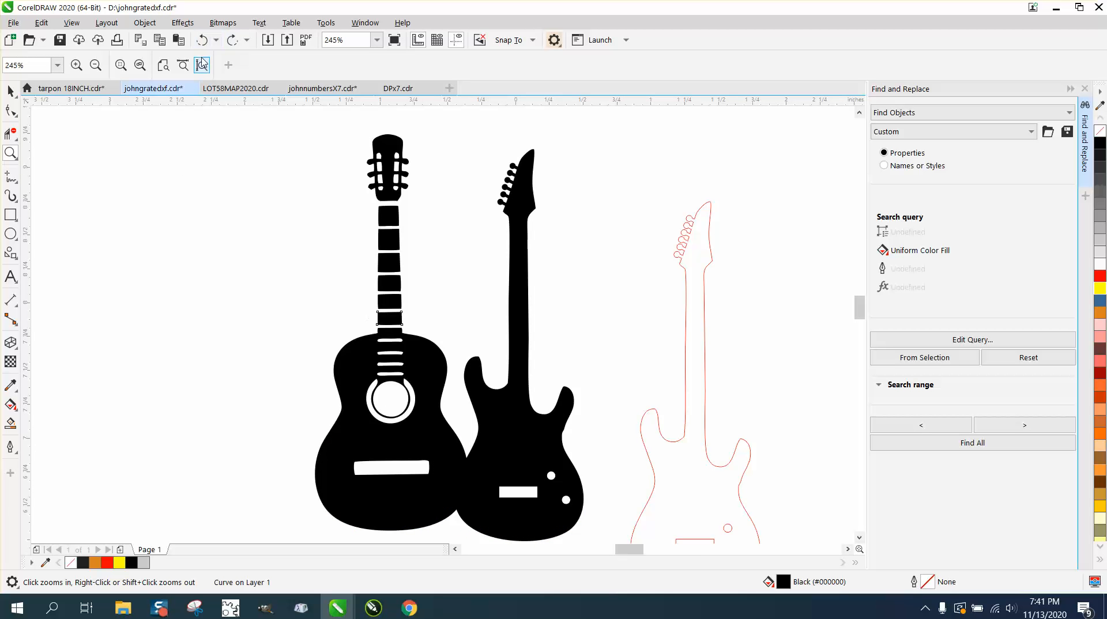
Select the whole acoustic guitar and move it clear of the black electric guitar it overlaps.
{"action": "right_click", "coordinate": [371, 192]}
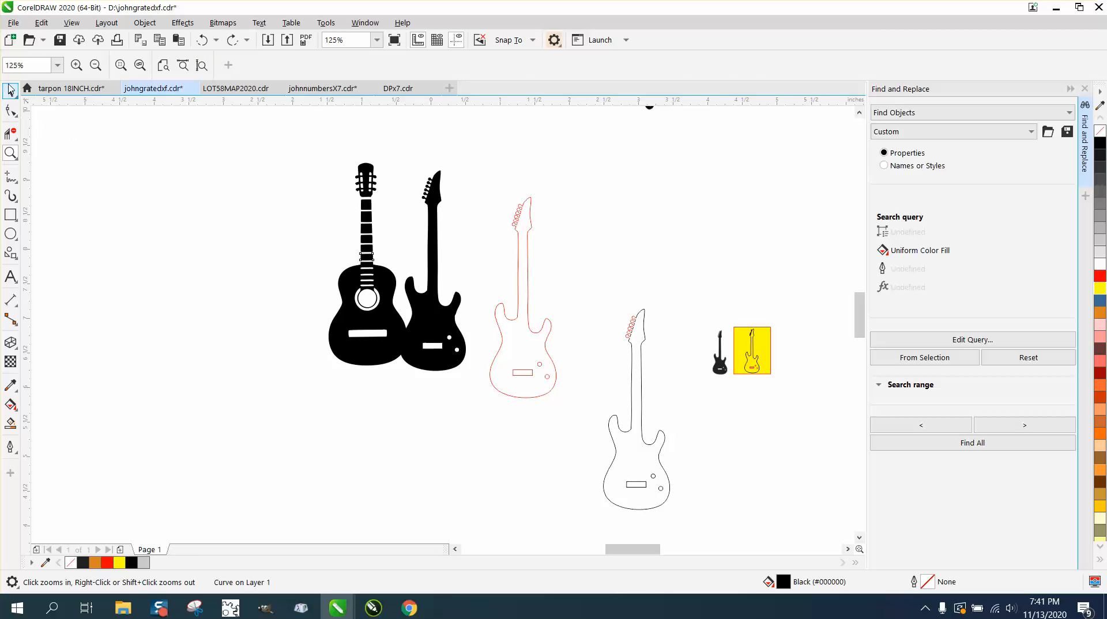
{"action": "left_click", "coordinate": [10, 90]}
{"action": "left_click_drag", "start_coordinate": [261, 142], "coordinate": [419, 376]}
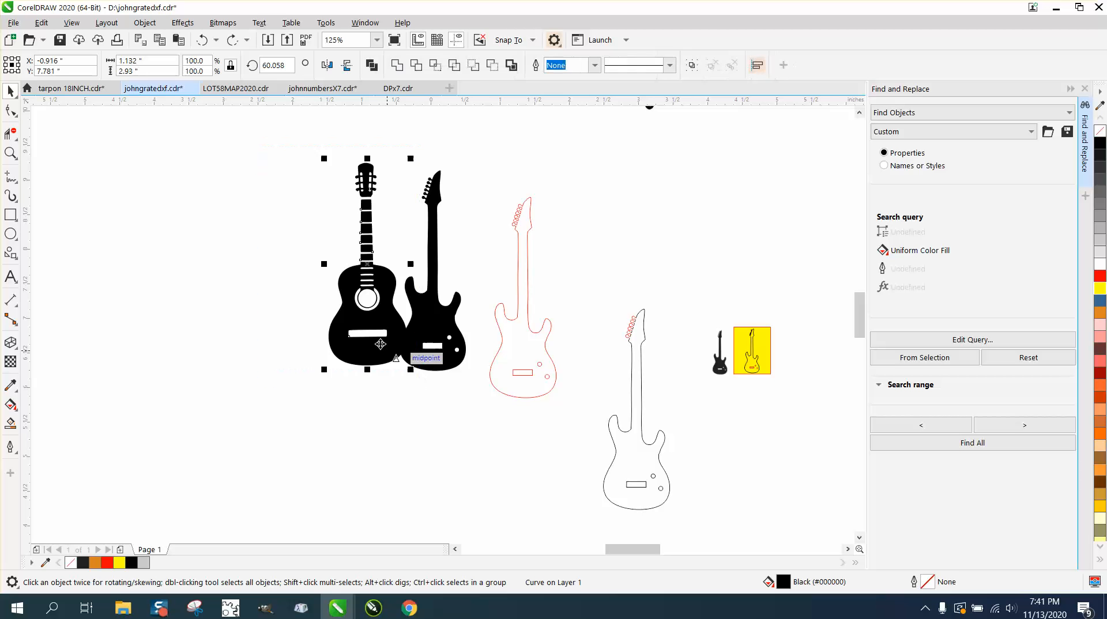
{"action": "left_click_drag", "start_coordinate": [369, 341], "coordinate": [356, 351]}
{"action": "left_click", "coordinate": [218, 395]}
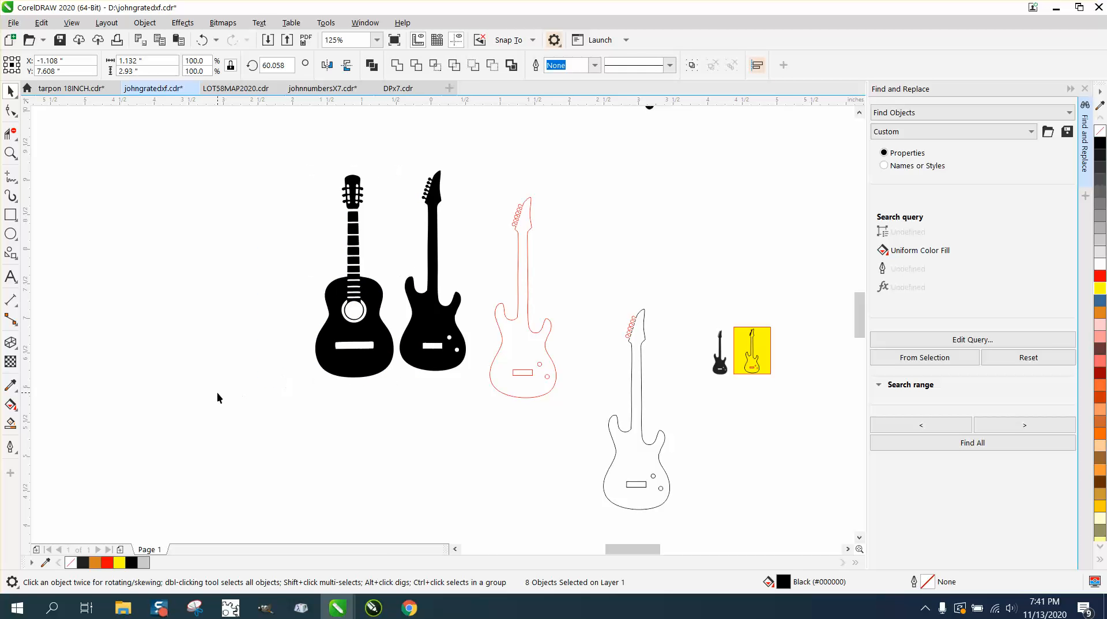
Examine the fret slots, sound hole and bridge of the enlarged acoustic guitar next to the electric guitar.
{"action": "left_click", "coordinate": [10, 153]}
{"action": "left_click_drag", "start_coordinate": [351, 189], "coordinate": [472, 372]}
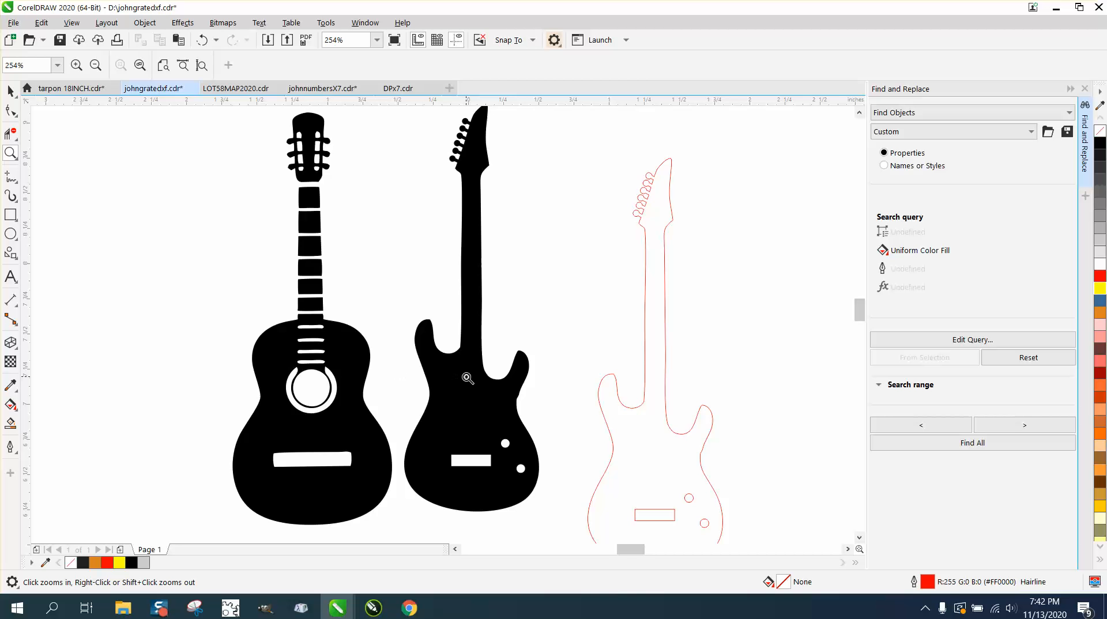
{"action": "left_click_drag", "start_coordinate": [274, 319], "coordinate": [393, 396]}
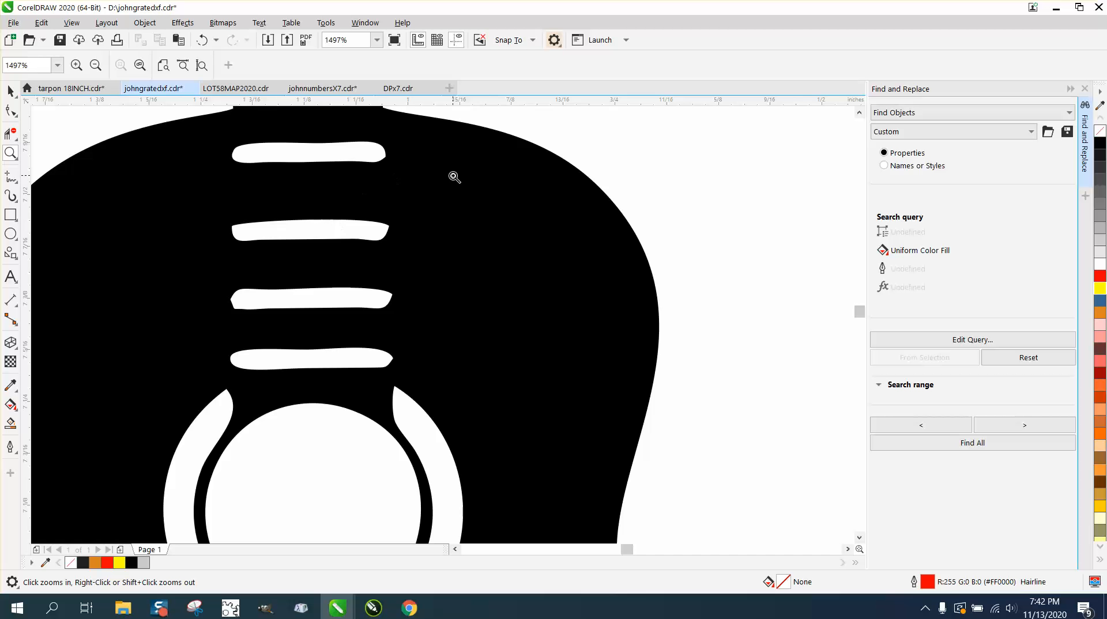
{"action": "scroll", "coordinate": [454, 176], "scroll_direction": "down", "scroll_amount": 1}
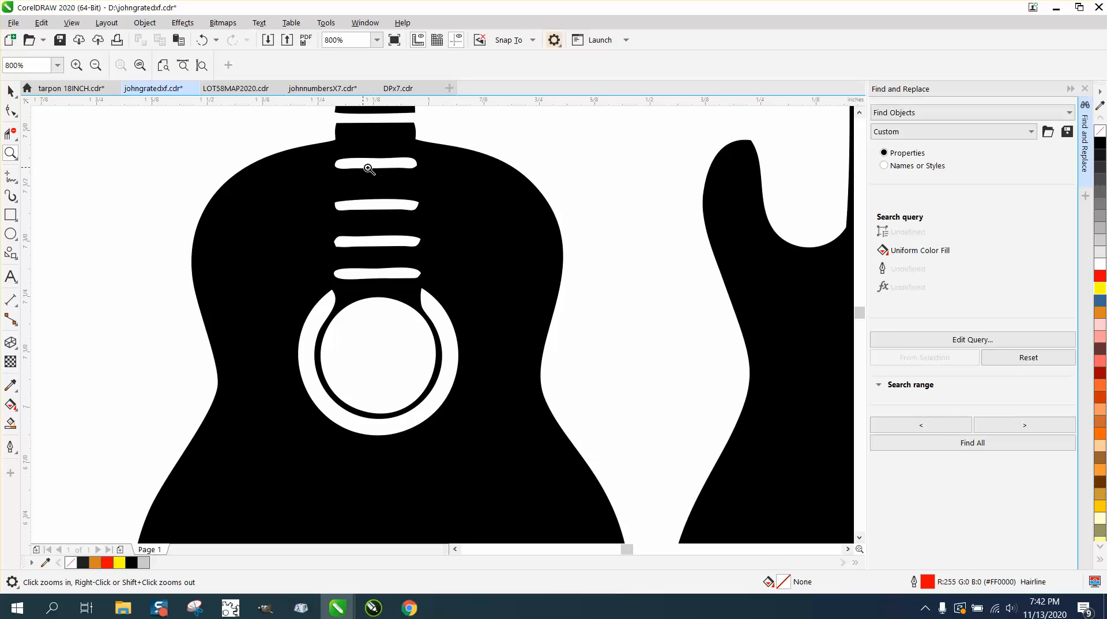
{"action": "scroll", "coordinate": [383, 281], "scroll_direction": "down", "scroll_amount": 1}
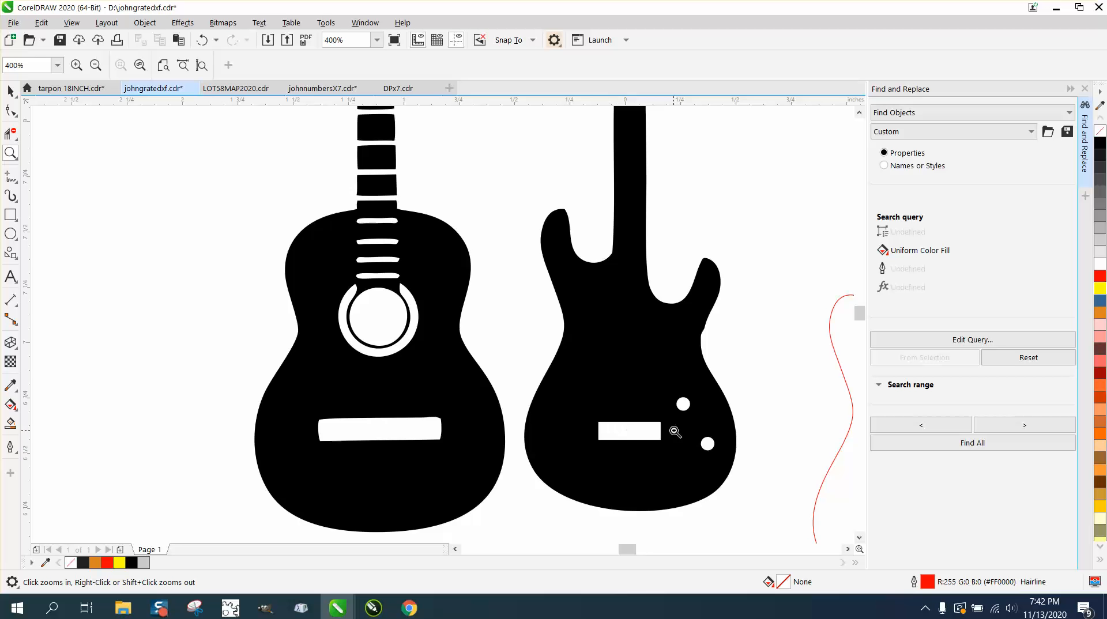
{"action": "right_click", "coordinate": [565, 392]}
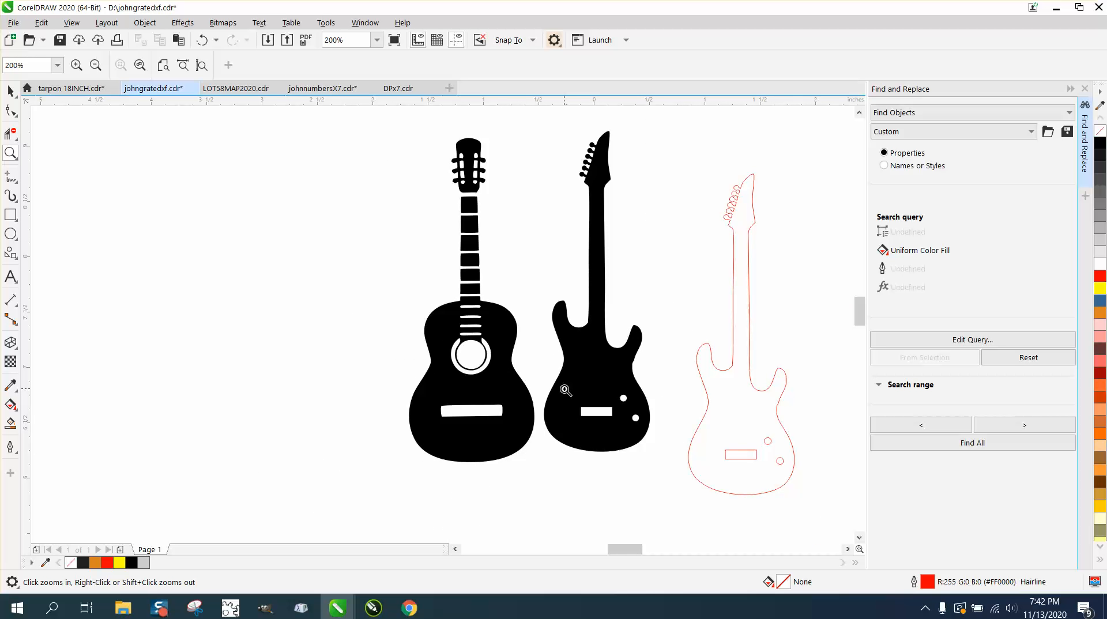